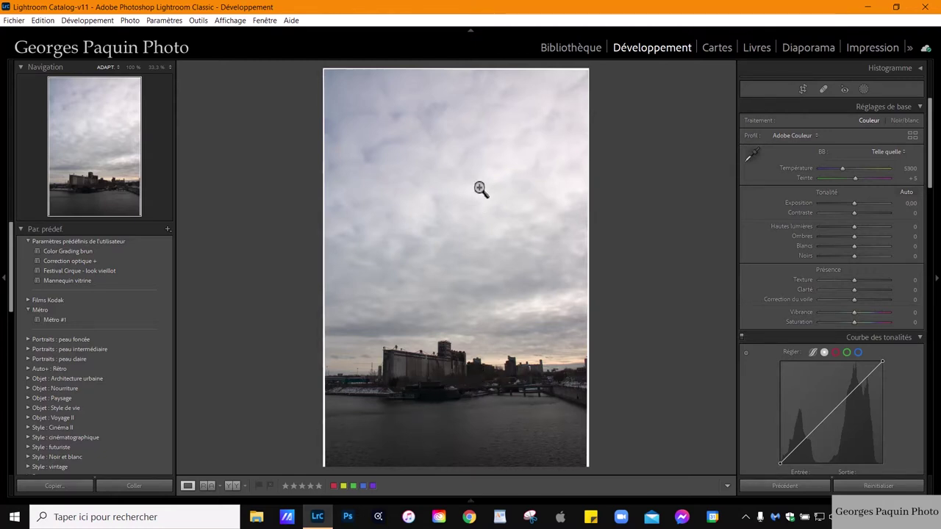
# Zoom in on the canal and raise exposure to +1.20
pyautogui.click(471, 413)
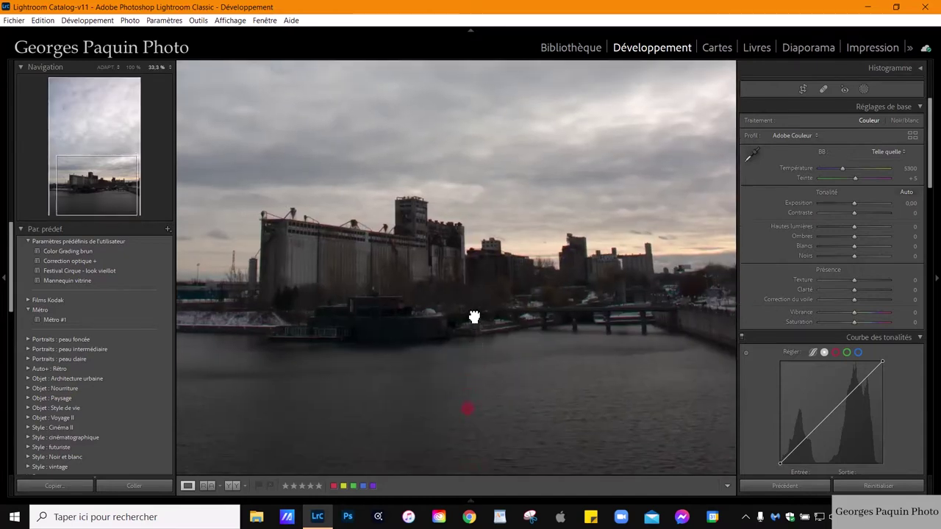
pyautogui.moveTo(472, 413); pyautogui.dragTo(439, 282)
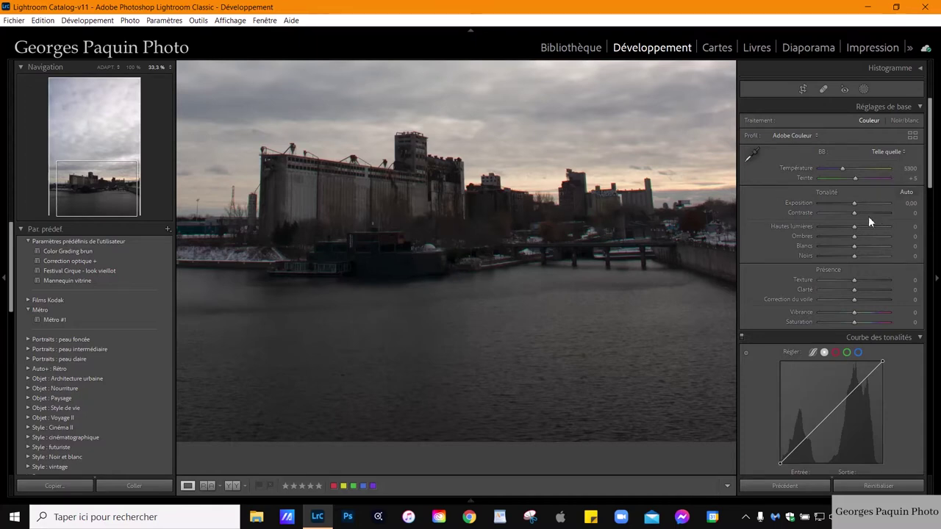
pyautogui.scroll(4, 855, 208)
pyautogui.scroll(4, 855, 208)
pyautogui.scroll(3, 855, 208)
pyautogui.scroll(2, 855, 208)
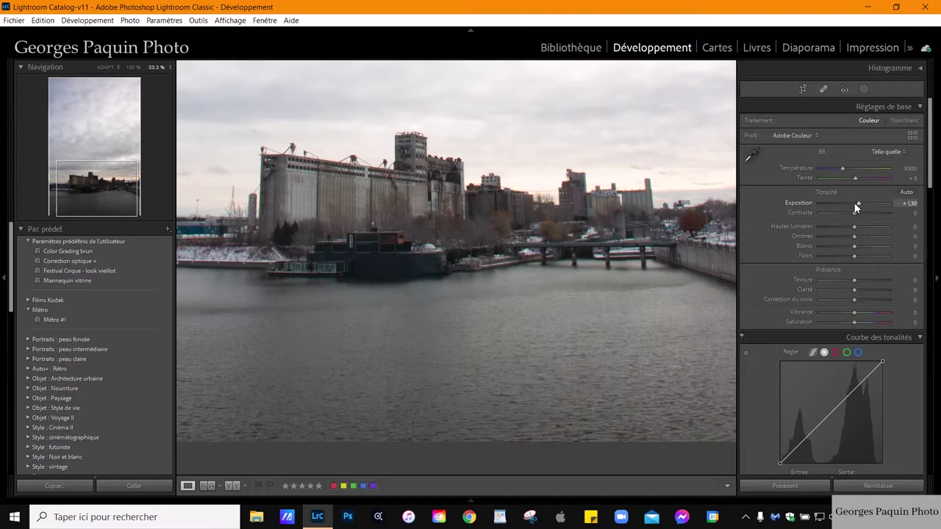
pyautogui.scroll(-3, 779, 222)
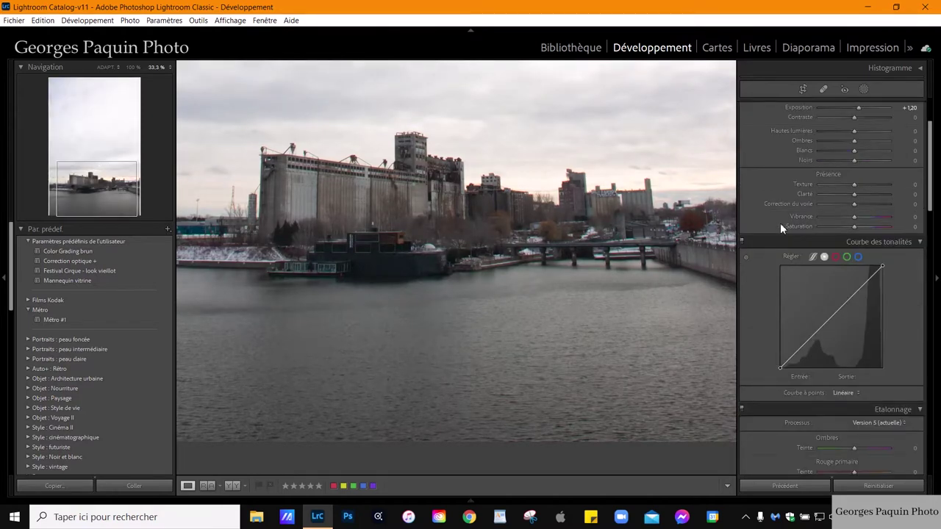
# Shape an S tone curve with points at 175/205 and 55/49
pyautogui.moveTo(854, 297); pyautogui.dragTo(851, 284)
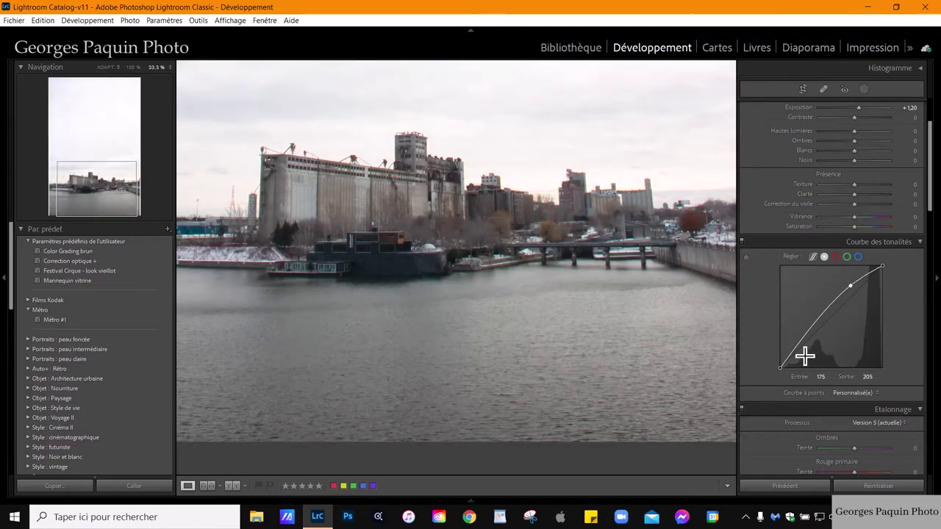
pyautogui.moveTo(801, 344); pyautogui.dragTo(802, 350)
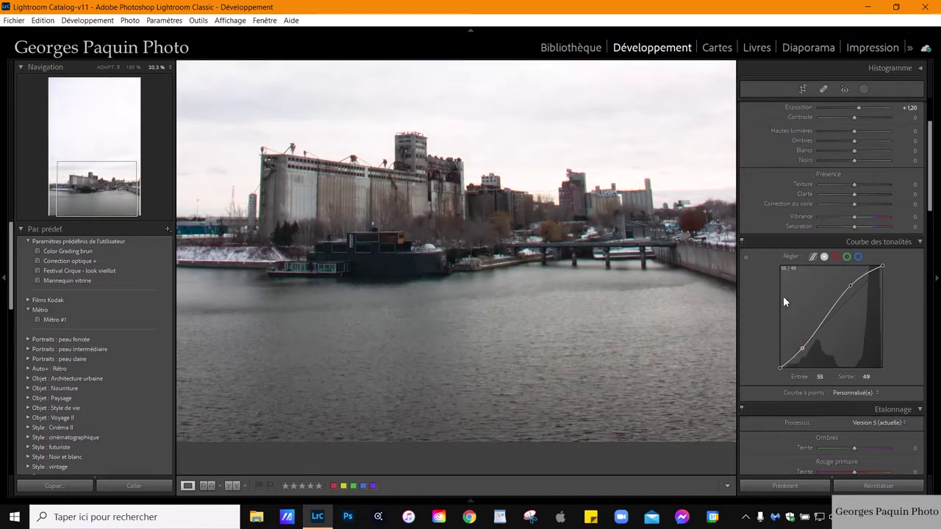
pyautogui.scroll(3, 779, 220)
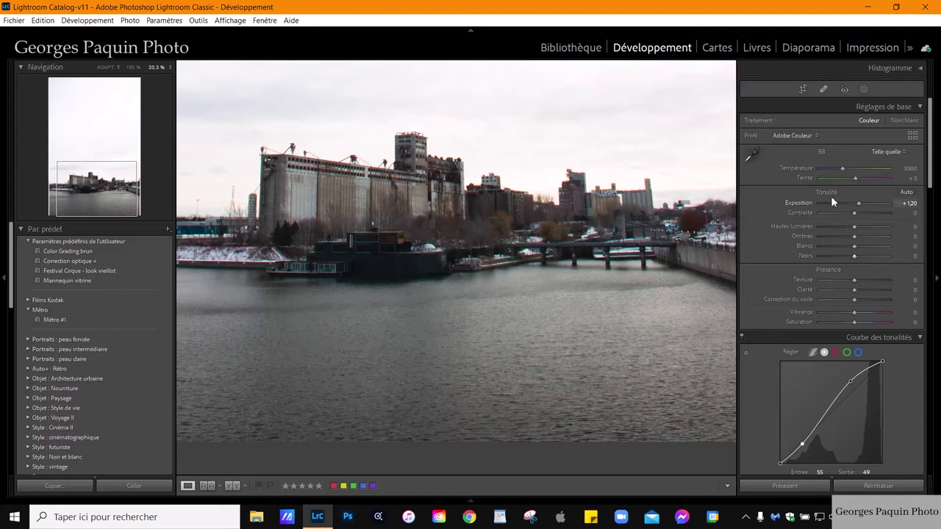
# Set Blacks −21, Contrast +9, Highlights −62, Shadows +46, then view the whole photo
pyautogui.moveTo(853, 257)
pyautogui.mouseDown()
pyautogui.moveTo(847, 261)
pyautogui.moveTo(872, 240)
pyautogui.moveTo(838, 240)
pyautogui.mouseUp()
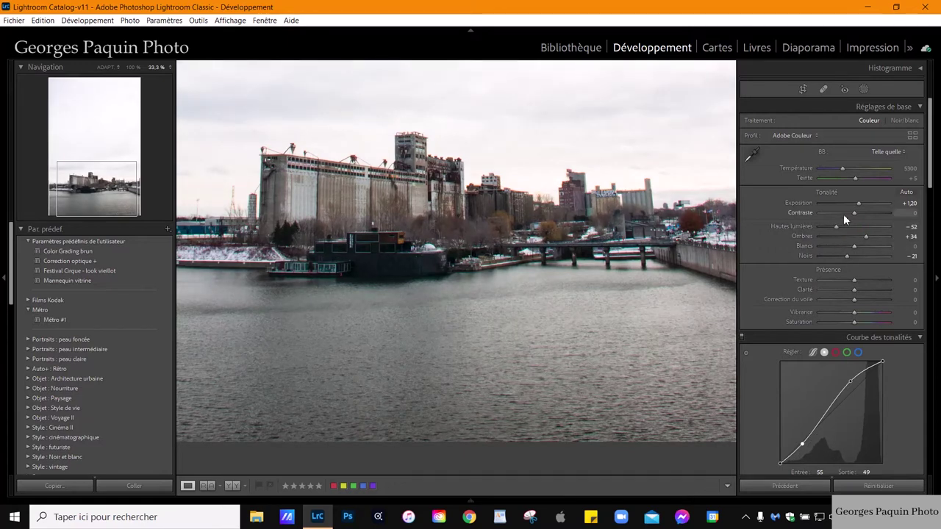
pyautogui.moveTo(854, 213); pyautogui.dragTo(871, 247)
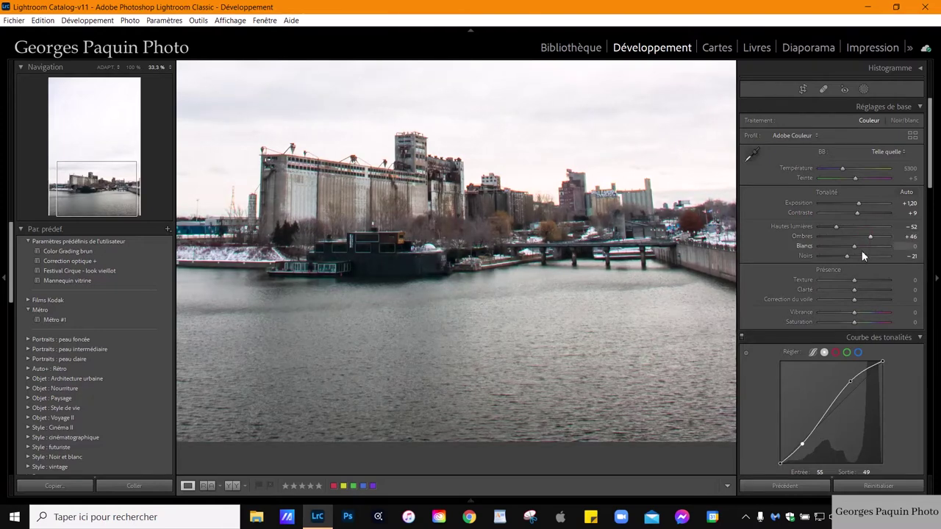
pyautogui.moveTo(836, 228); pyautogui.dragTo(833, 228)
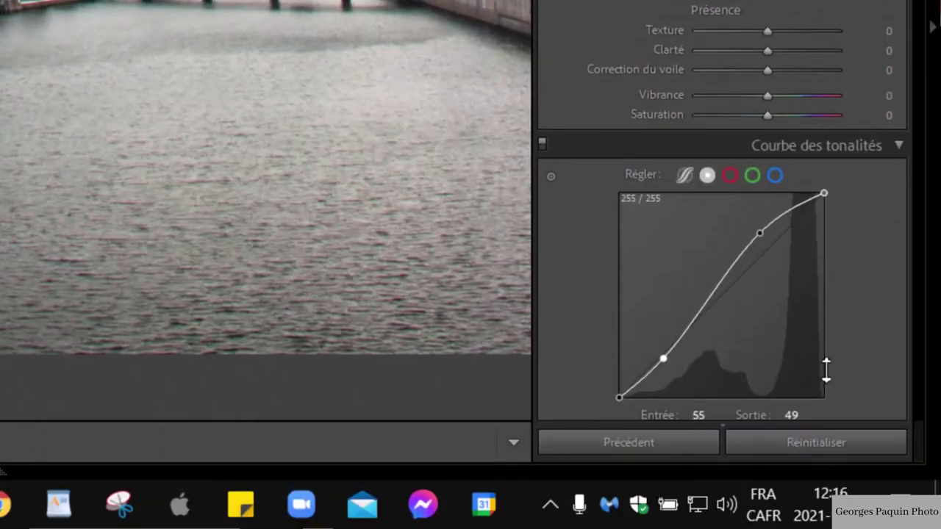
pyautogui.scroll(-3, 826, 370)
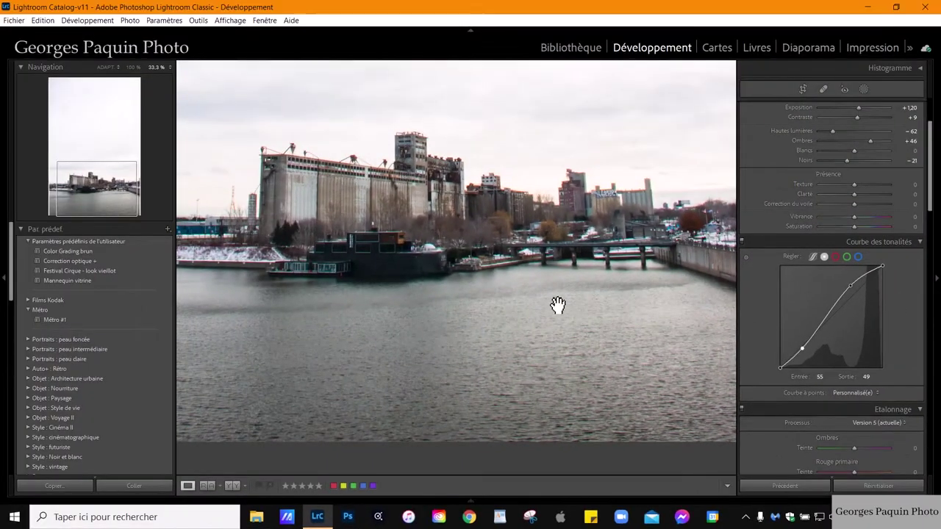
pyautogui.click(557, 305)
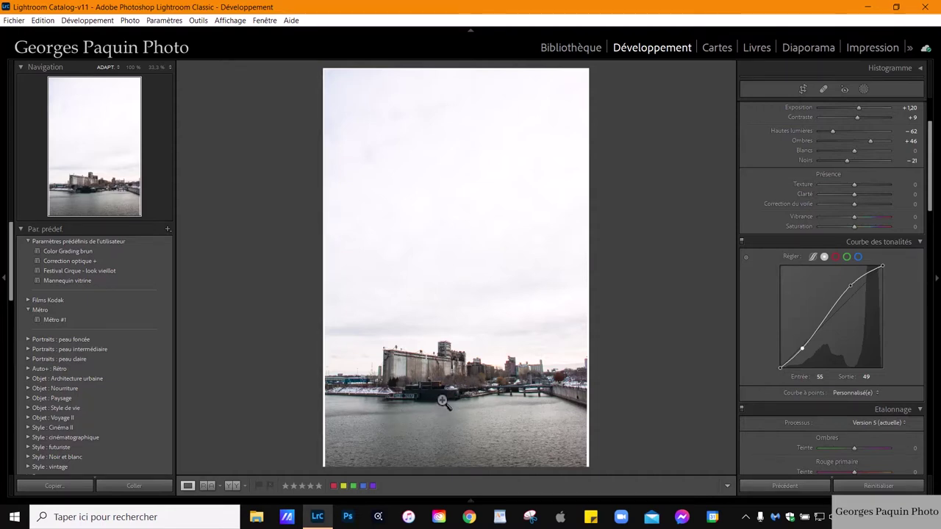
# Ease exposure to +0.97, highlights to −86 and shadows to +56 in Basic
pyautogui.scroll(3, 754, 206)
pyautogui.moveTo(859, 205)
pyautogui.mouseDown()
pyautogui.moveTo(835, 227)
pyautogui.moveTo(857, 203)
pyautogui.mouseUp()
pyautogui.moveTo(869, 237); pyautogui.dragTo(867, 235)
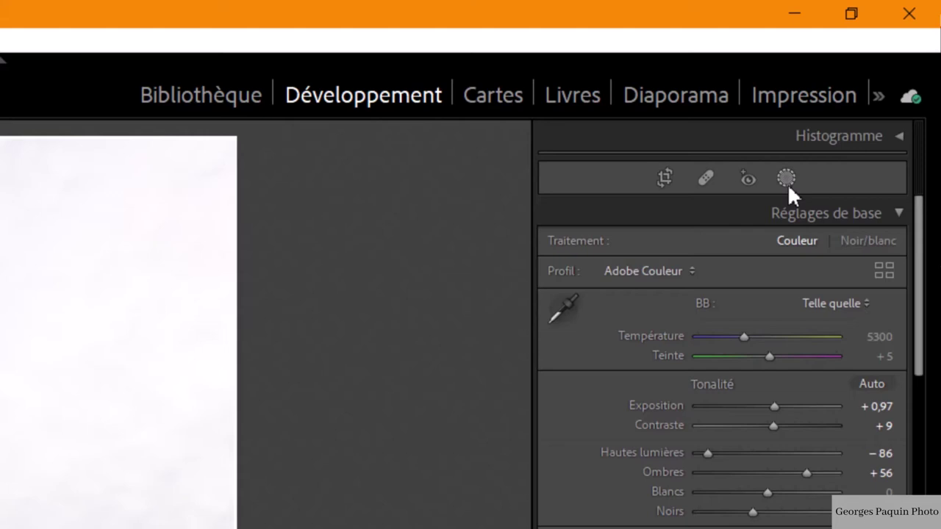
# Add a Select Sky mask (Masque 1) and hide its colour overlay
pyautogui.click(787, 181)
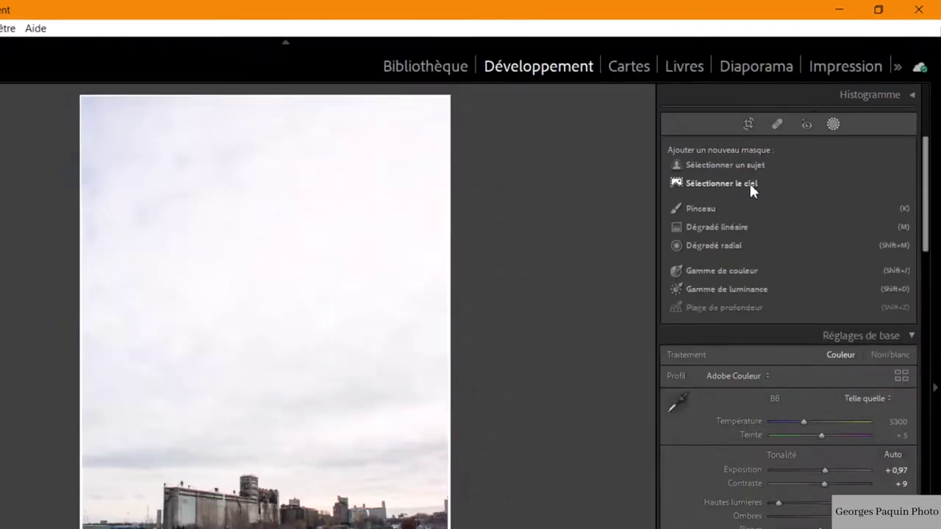
pyautogui.click(666, 262)
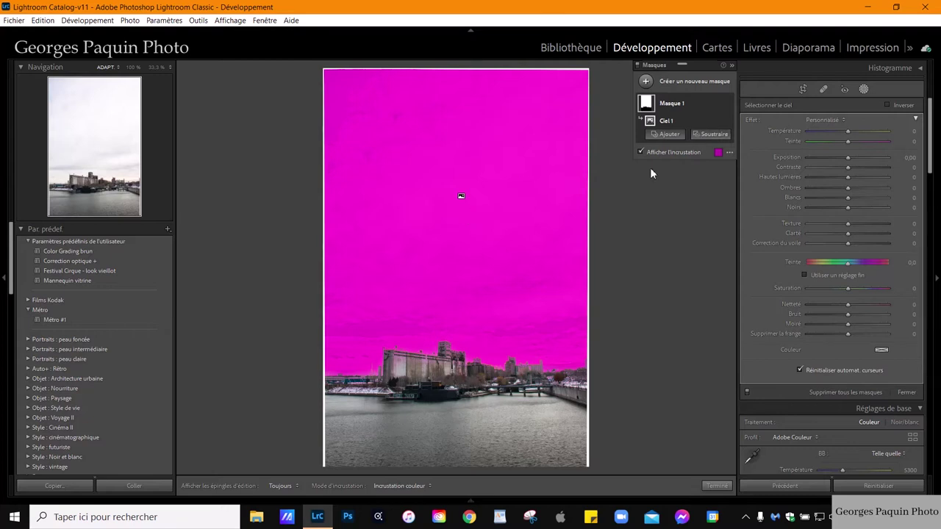
pyautogui.click(684, 154)
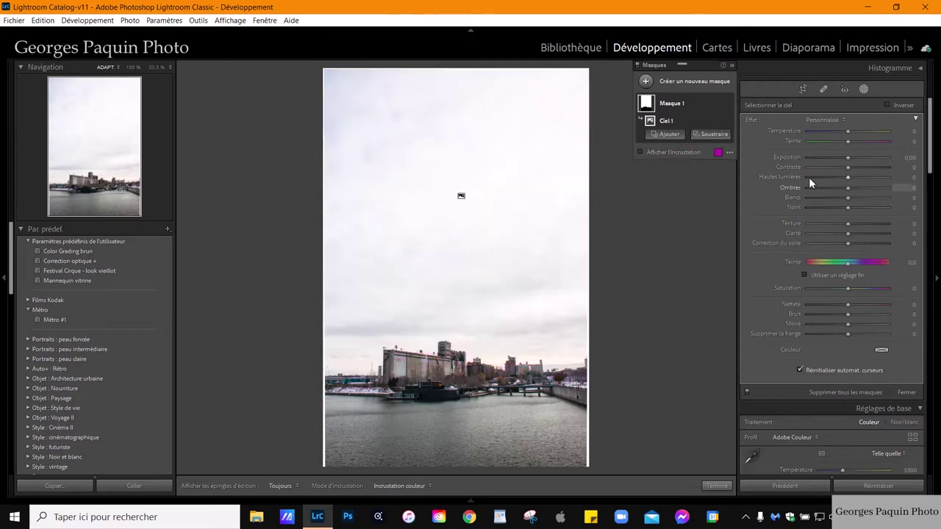
# Give the sky mask exposure −1.00, clarity 32 and dehaze 18
pyautogui.moveTo(853, 161); pyautogui.dragTo(849, 157)
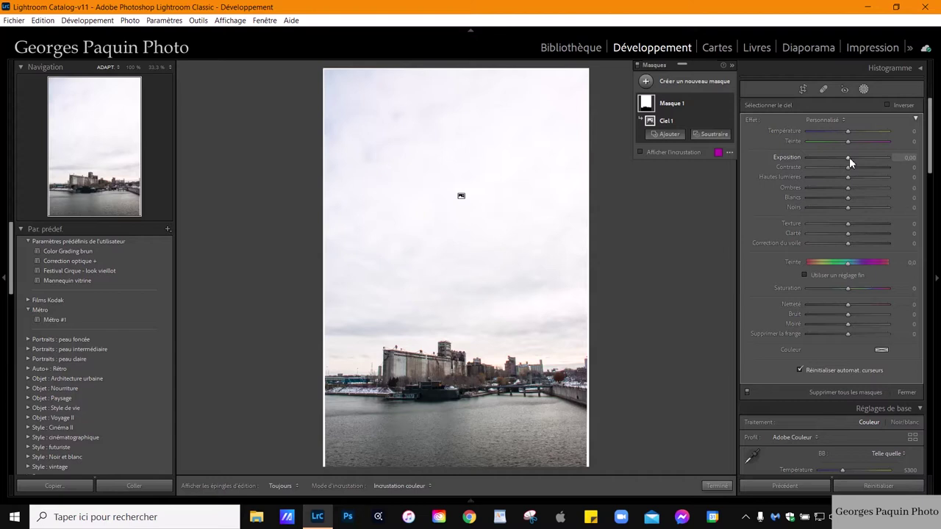
pyautogui.scroll(-7, 849, 157)
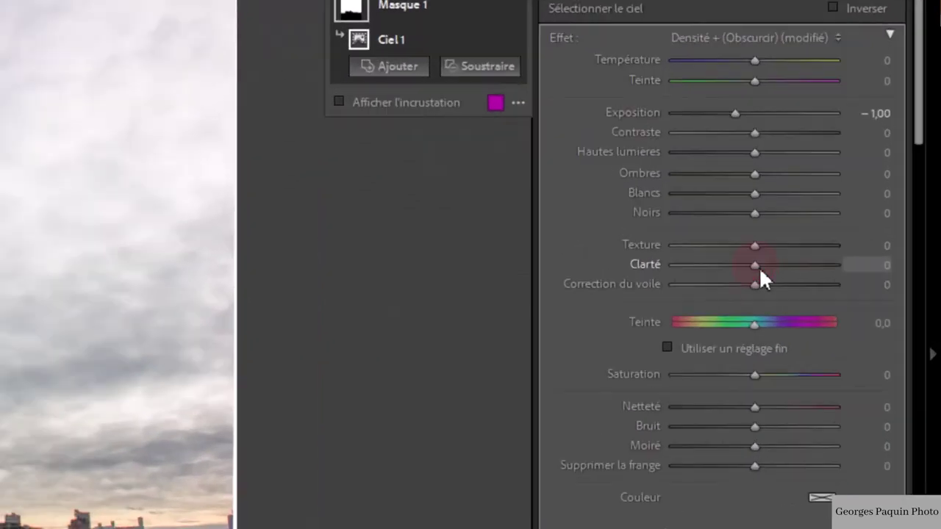
pyautogui.moveTo(848, 233); pyautogui.dragTo(862, 233)
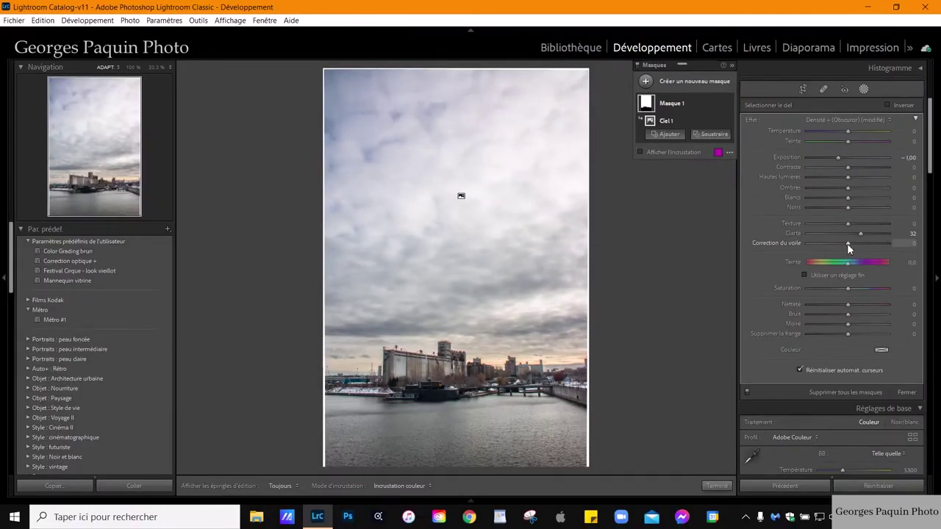
pyautogui.moveTo(846, 244); pyautogui.dragTo(850, 253)
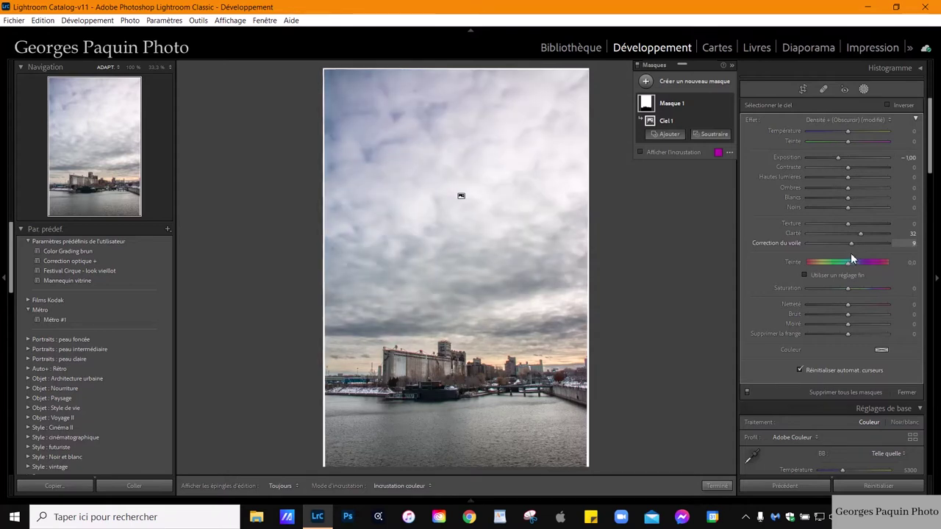
pyautogui.moveTo(851, 255); pyautogui.dragTo(856, 263)
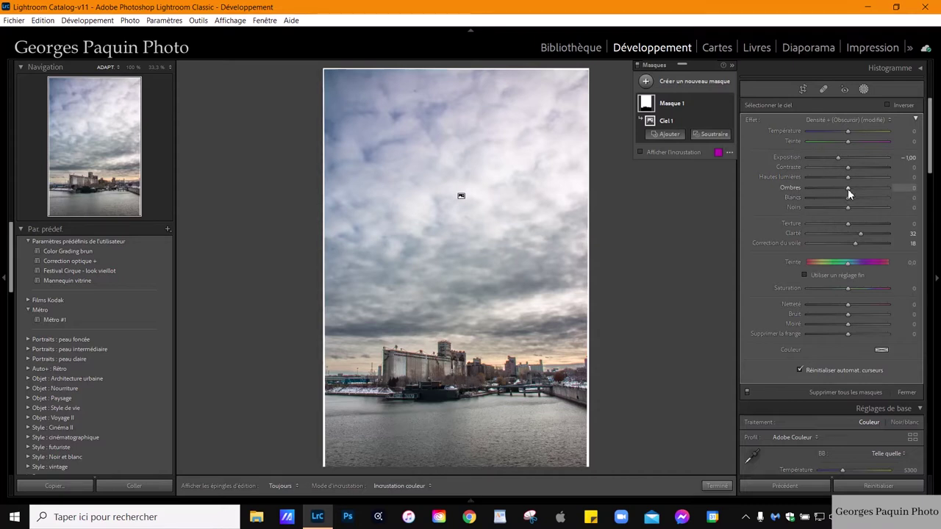
# Lift sky shadows to +52, lower sky highlights to −49, and close the mask
pyautogui.moveTo(853, 189); pyautogui.dragTo(865, 188)
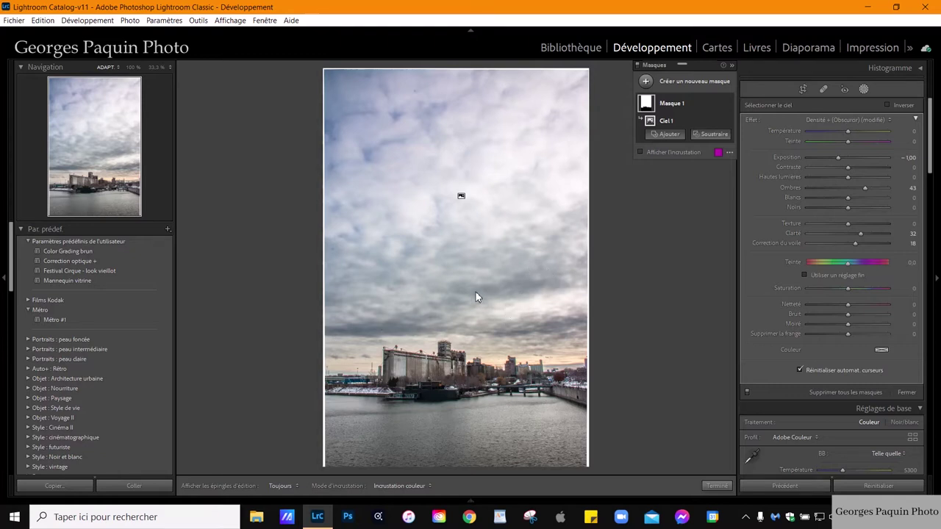
pyautogui.moveTo(863, 188); pyautogui.dragTo(869, 189)
pyautogui.moveTo(850, 178); pyautogui.dragTo(839, 191)
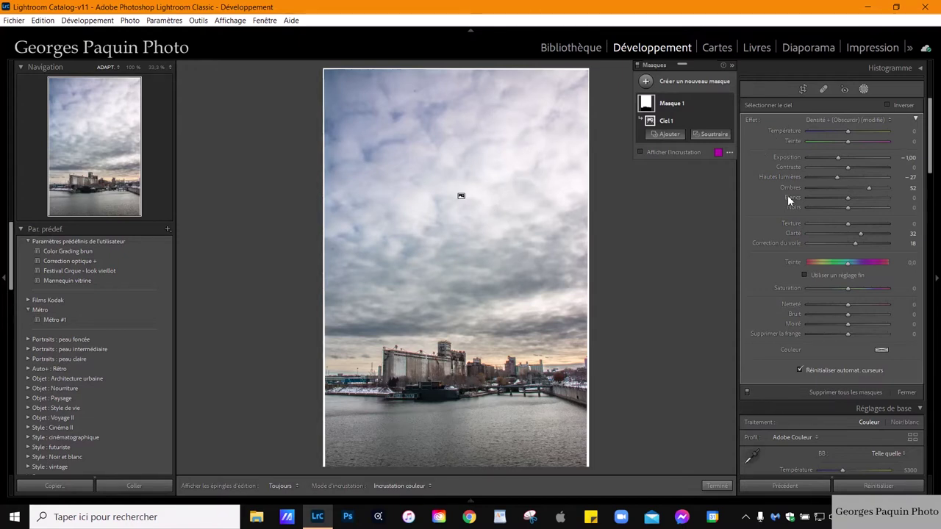
pyautogui.moveTo(838, 176); pyautogui.dragTo(829, 183)
pyautogui.click(716, 486)
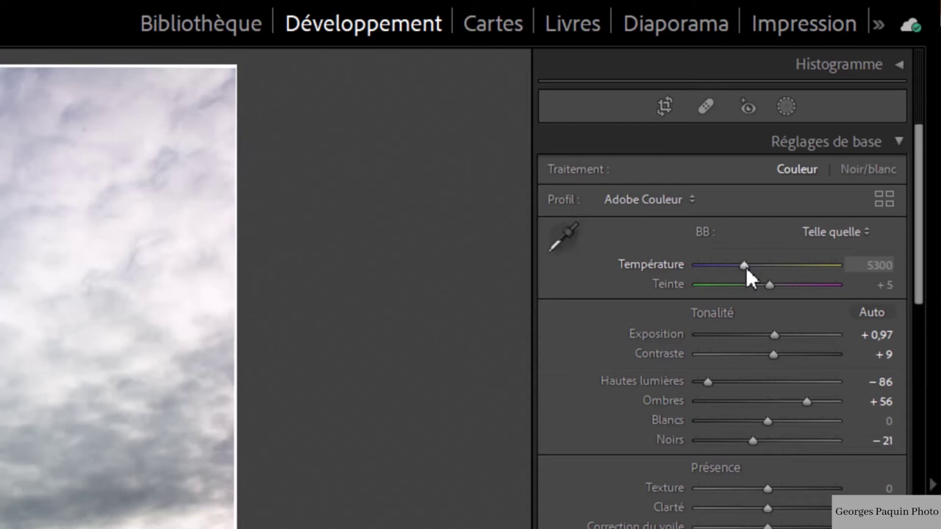
# Warm the white balance temperature from 5300 to 5800
pyautogui.press('Up')
pyautogui.press('Up')
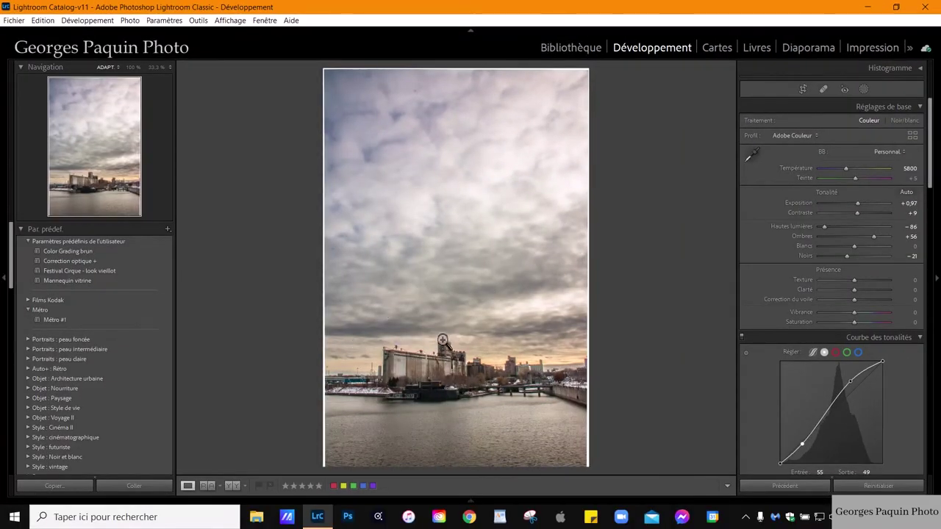
pyautogui.click(487, 379)
pyautogui.moveTo(504, 378); pyautogui.dragTo(422, 263)
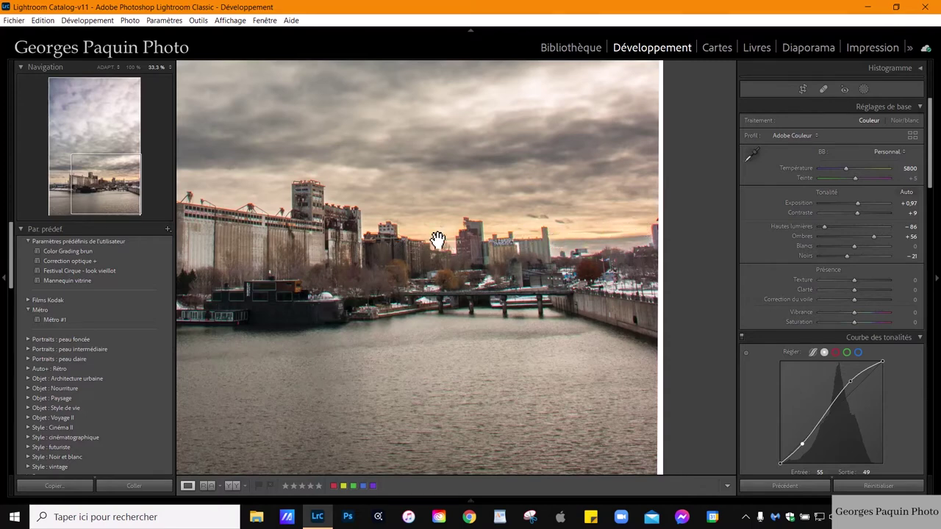
pyautogui.moveTo(437, 242); pyautogui.dragTo(542, 243)
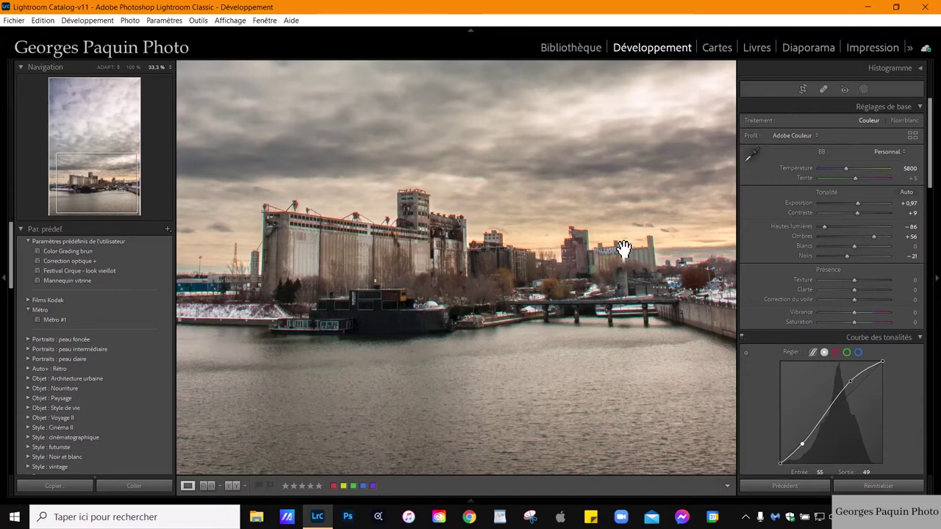
pyautogui.moveTo(690, 243); pyautogui.dragTo(596, 256)
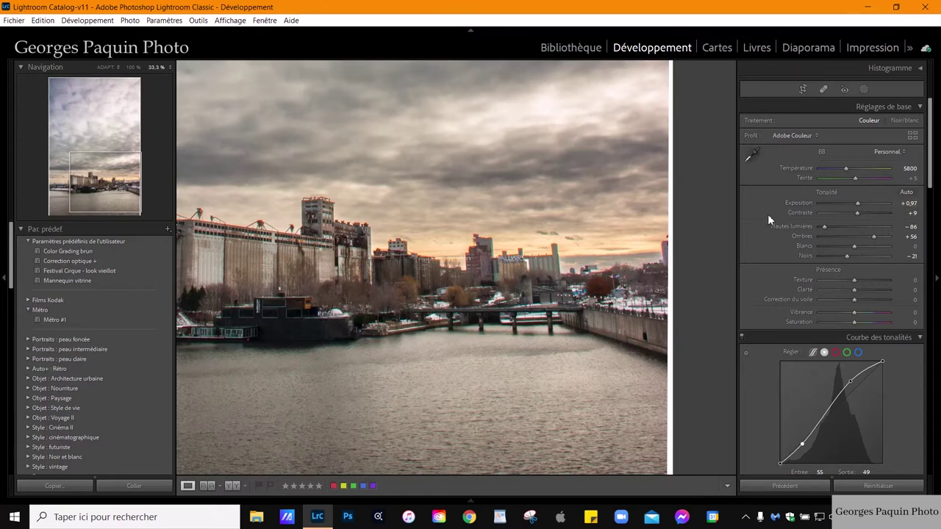
pyautogui.scroll(-5, 767, 219)
pyautogui.scroll(-4, 768, 219)
pyautogui.scroll(-4, 768, 220)
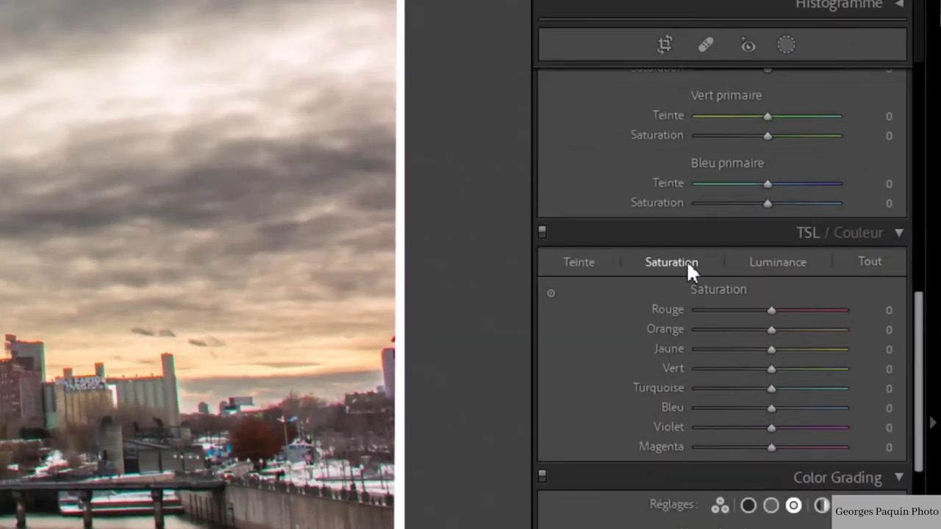
# Drag up on the sky with the Saturation targeted tool: orange +34, yellow +60
pyautogui.click(552, 292)
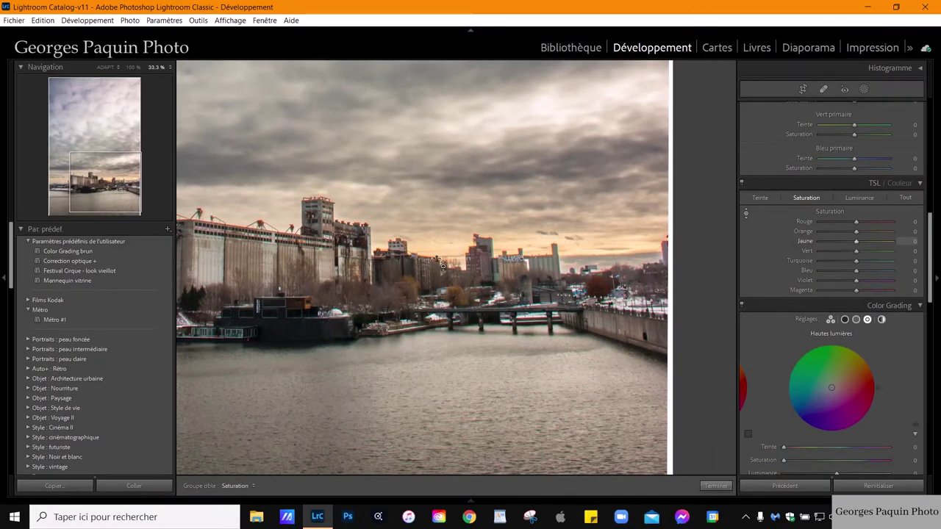
pyautogui.moveTo(441, 251); pyautogui.dragTo(441, 213)
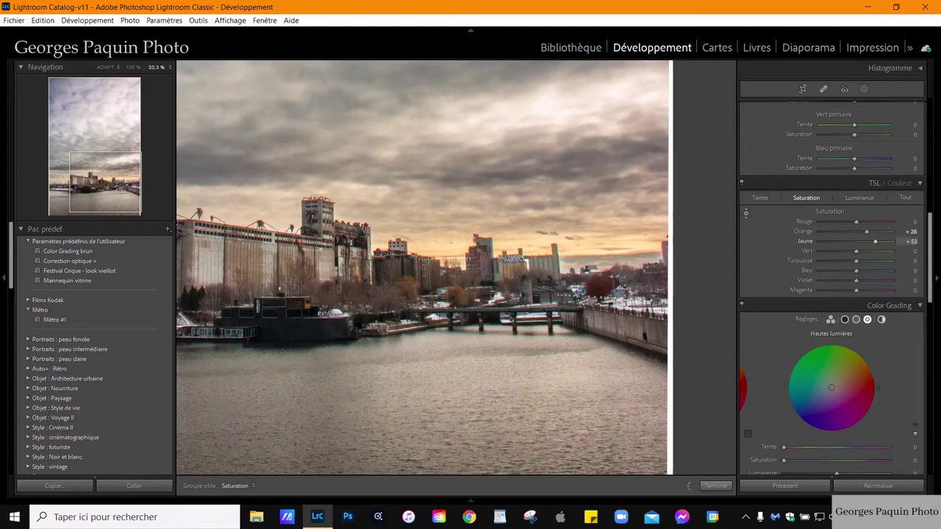
pyautogui.moveTo(441, 213); pyautogui.dragTo(441, 202)
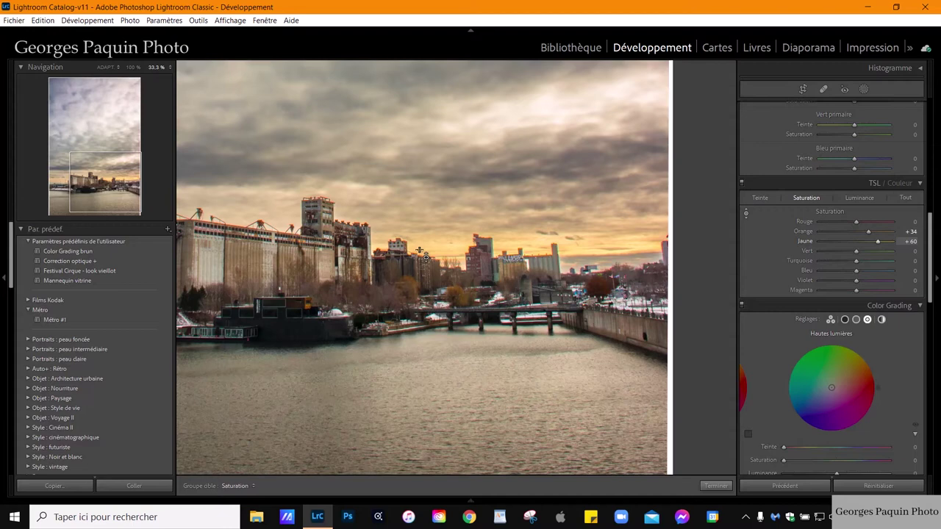
pyautogui.click(865, 197)
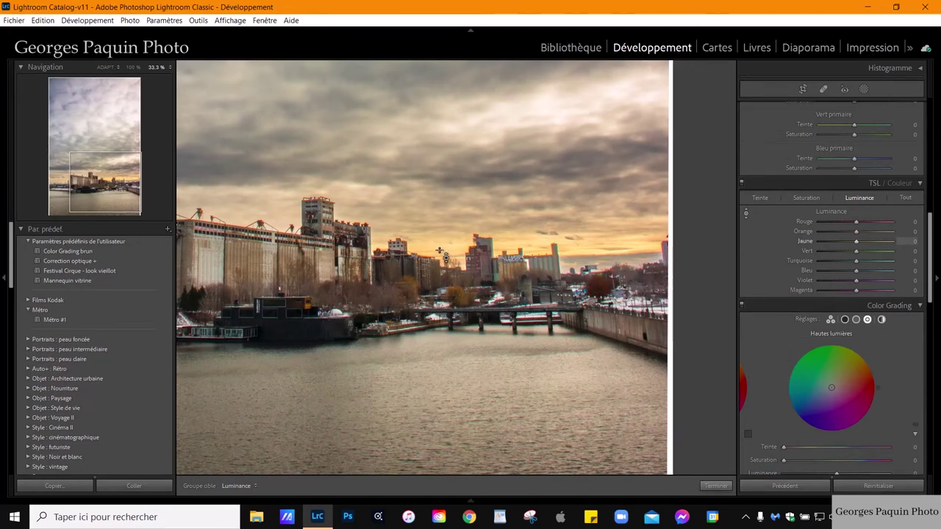
# Slightly darken orange/yellow luminance and shift their hues to −13 and −23
pyautogui.press('Down')
pyautogui.press('Down')
pyautogui.press('Down')
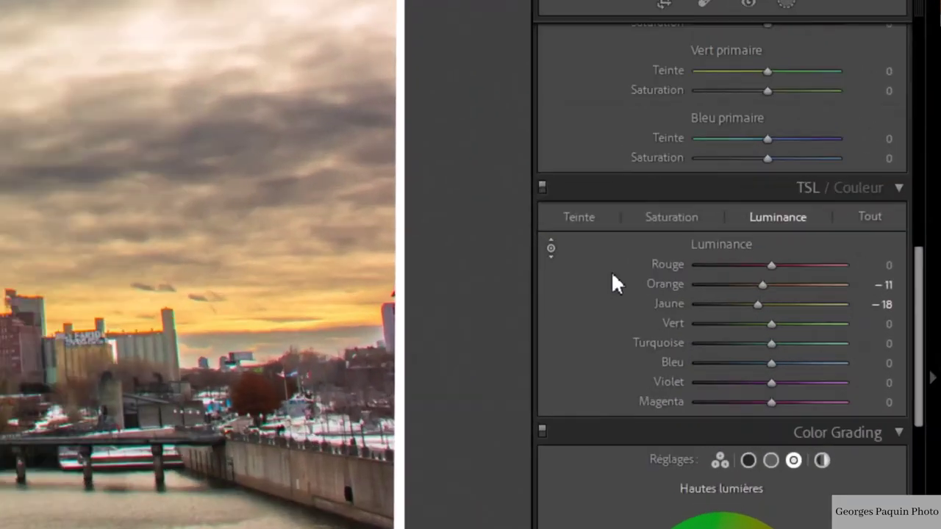
pyautogui.click(579, 217)
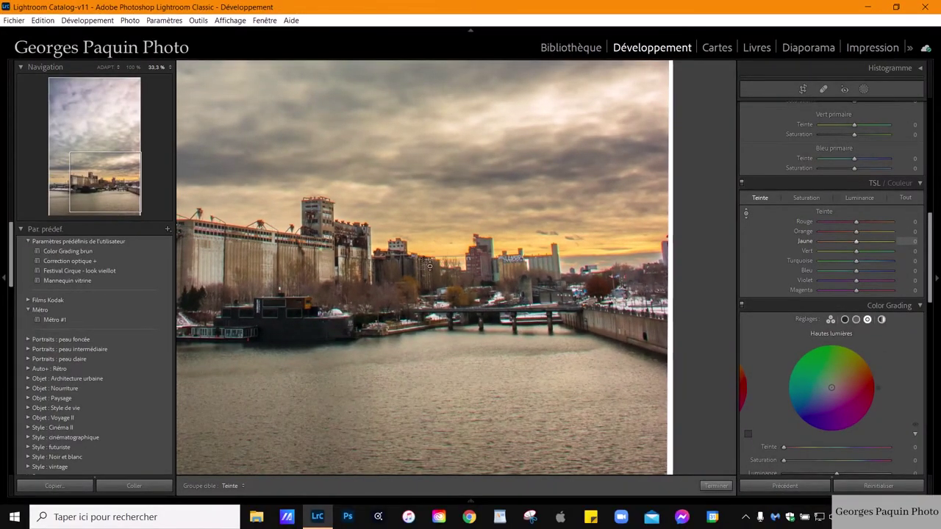
pyautogui.moveTo(451, 252); pyautogui.dragTo(451, 257)
pyautogui.moveTo(451, 257); pyautogui.dragTo(452, 283)
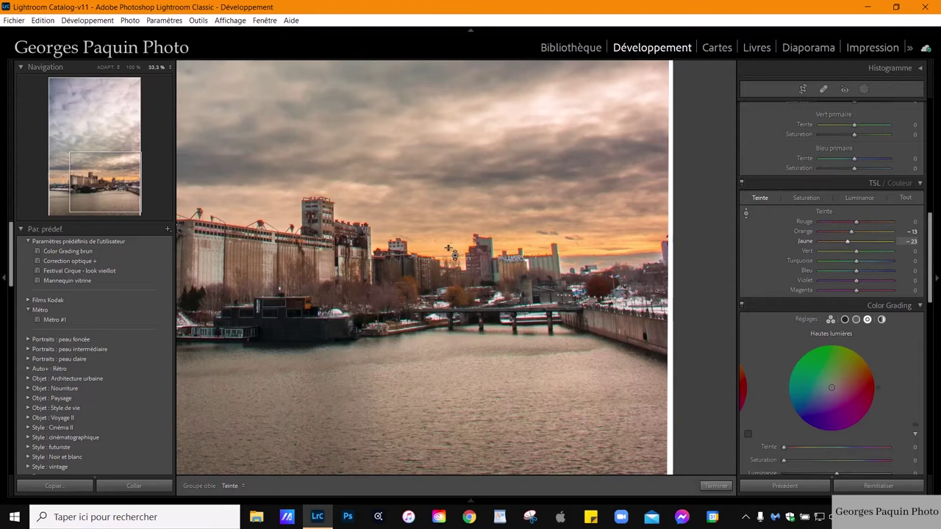
pyautogui.click(708, 487)
pyautogui.click(519, 373)
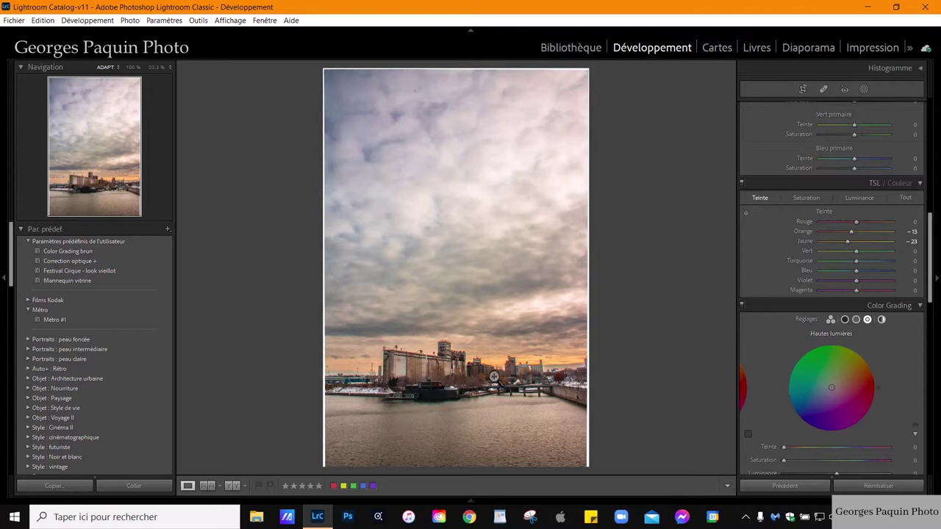
pyautogui.scroll(10, 783, 294)
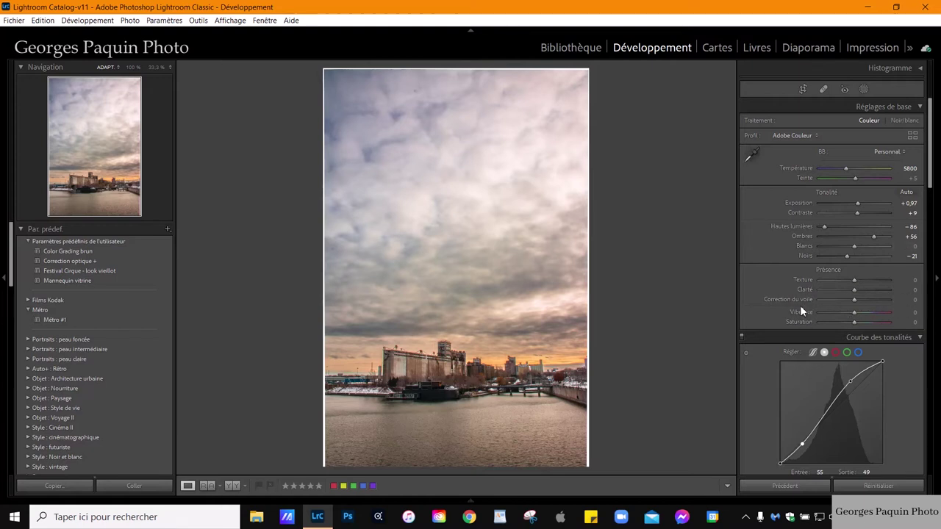
# Raise Vibrance to +41 and show the masking panel with Masque 1
pyautogui.click(854, 318)
pyautogui.scroll(3, 855, 316)
pyautogui.scroll(1, 855, 312)
pyautogui.click(863, 89)
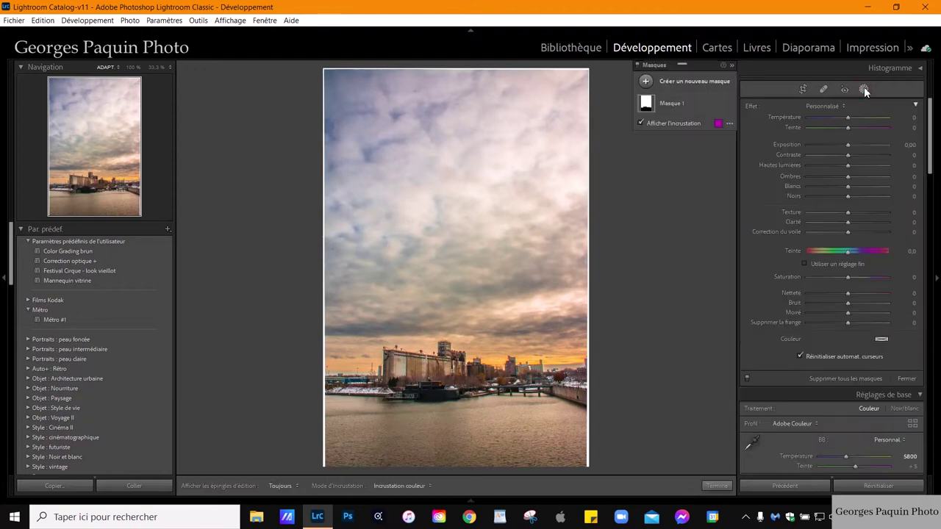
# Draw a linear gradient mask over the upper sky and hide its overlay
pyautogui.click(645, 82)
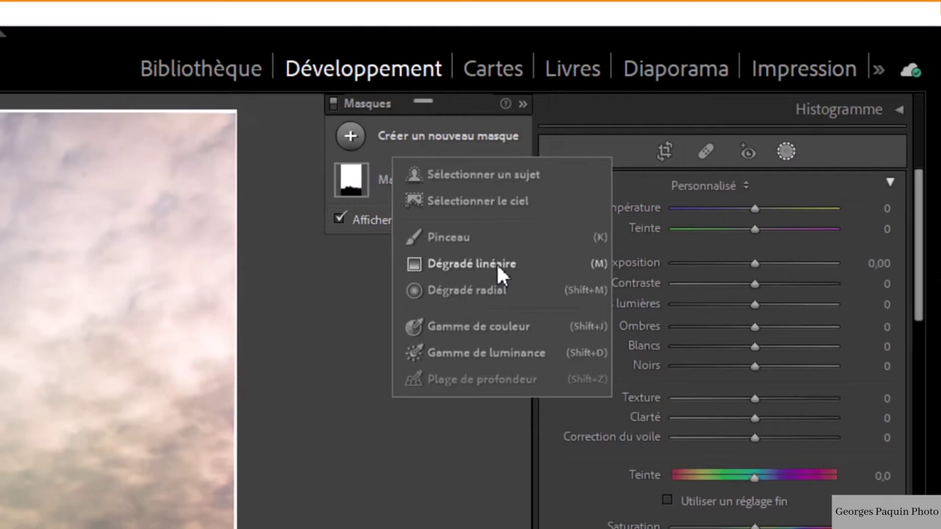
pyautogui.click(702, 157)
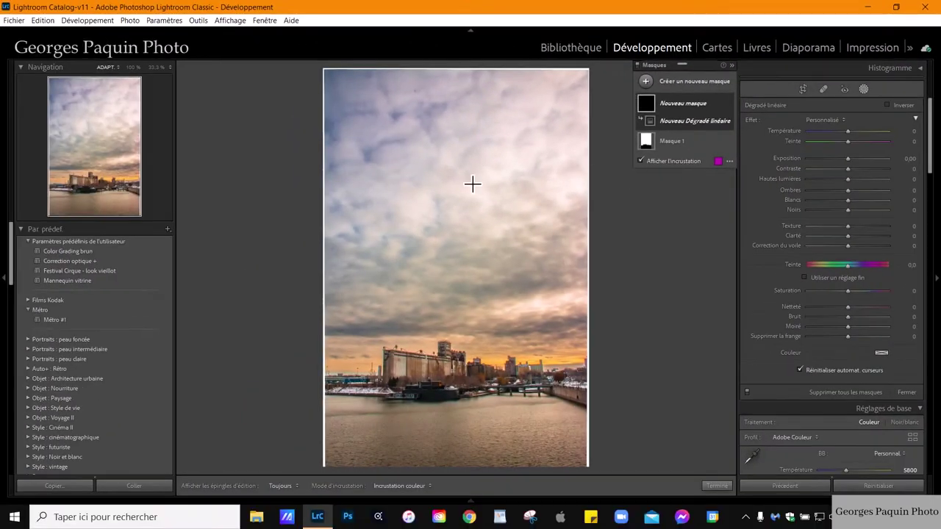
pyautogui.moveTo(465, 206); pyautogui.dragTo(464, 434)
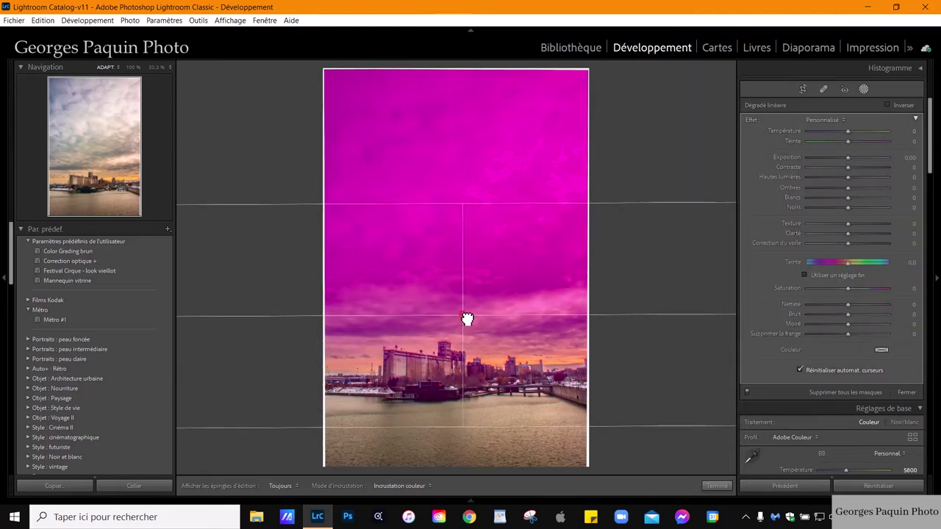
pyautogui.moveTo(464, 319); pyautogui.dragTo(470, 231)
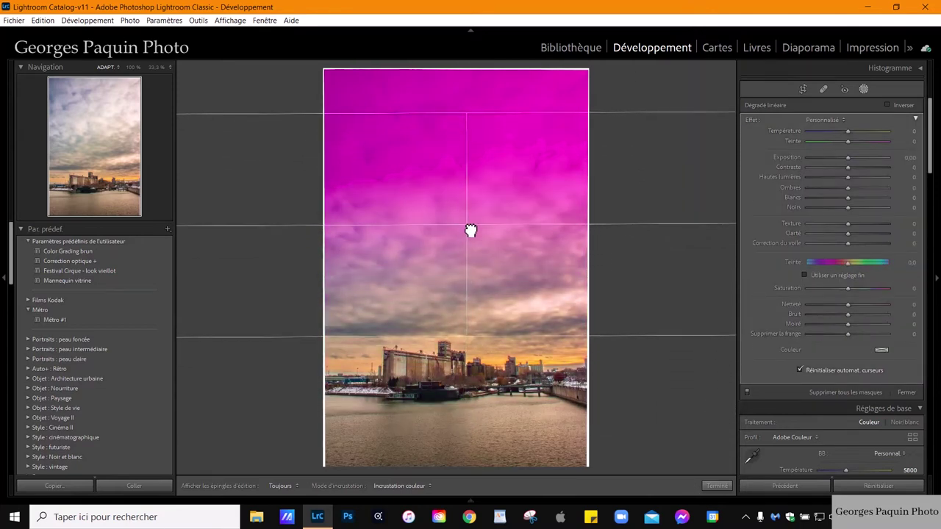
pyautogui.click(676, 172)
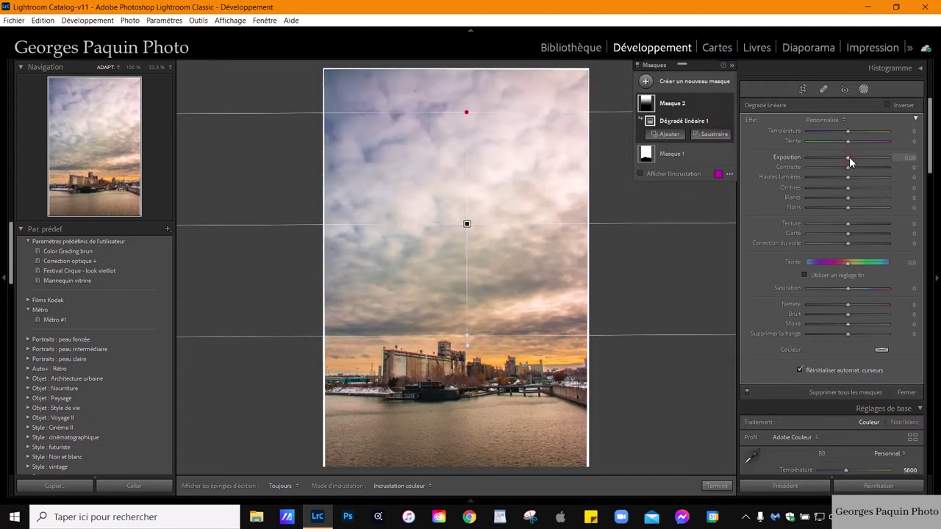
# Set the gradient to exposure −0.50, blacks −18, shadows 20, contrast 16, then close masking
pyautogui.press('Down')
pyautogui.press('Down')
pyautogui.press('Down')
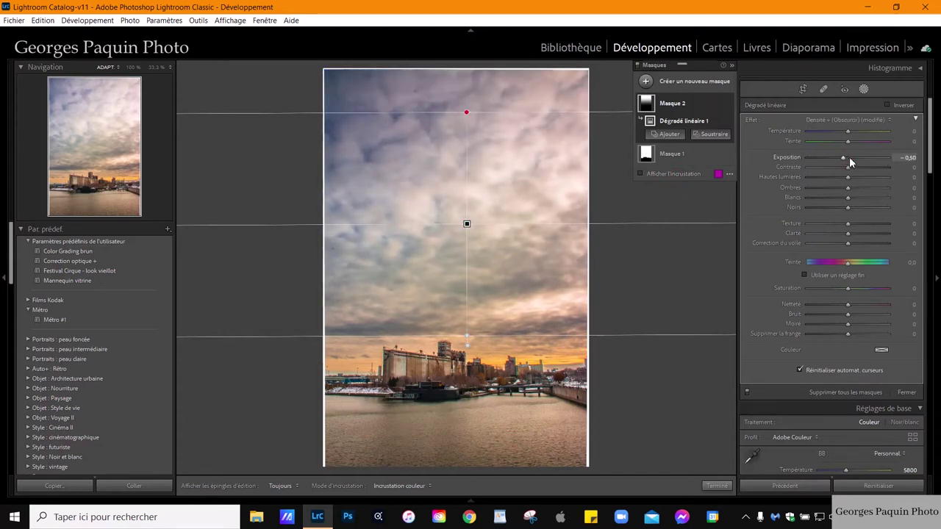
pyautogui.moveTo(849, 215); pyautogui.dragTo(853, 199)
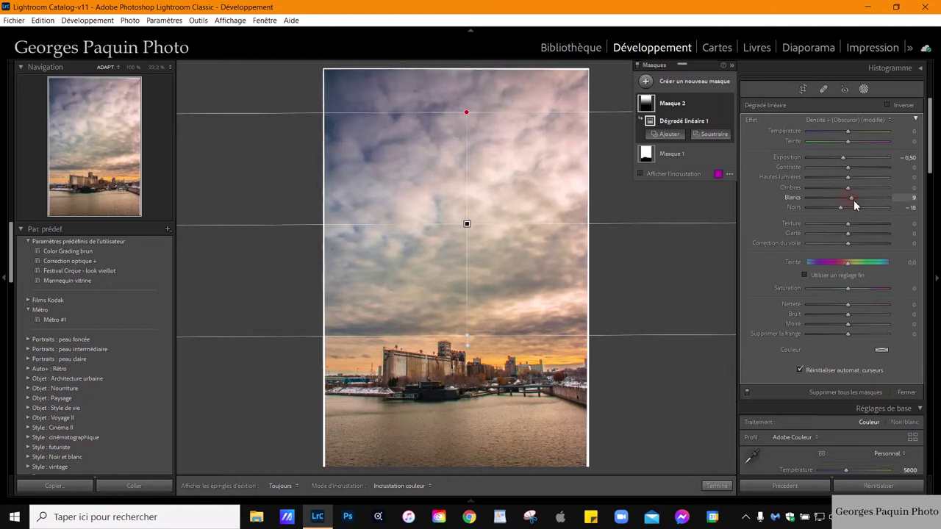
pyautogui.moveTo(849, 189); pyautogui.dragTo(846, 179)
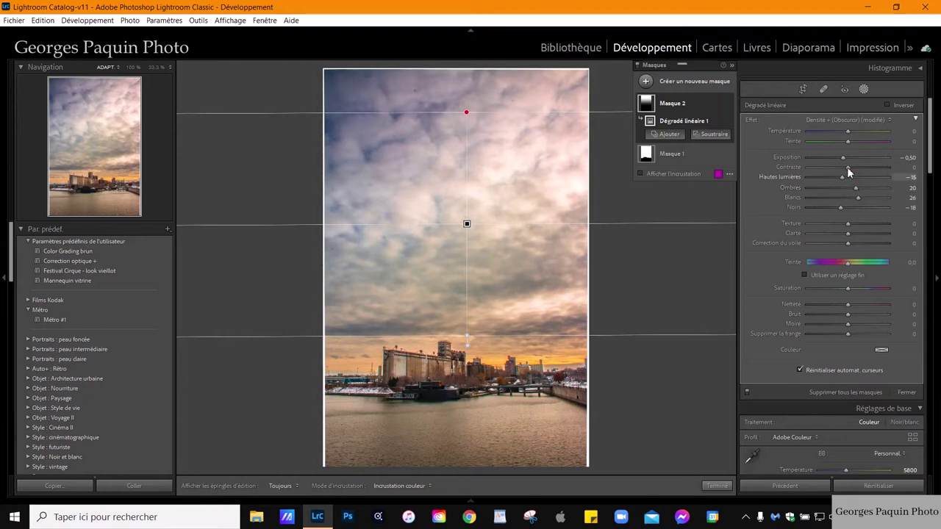
pyautogui.moveTo(795, 152); pyautogui.dragTo(805, 153)
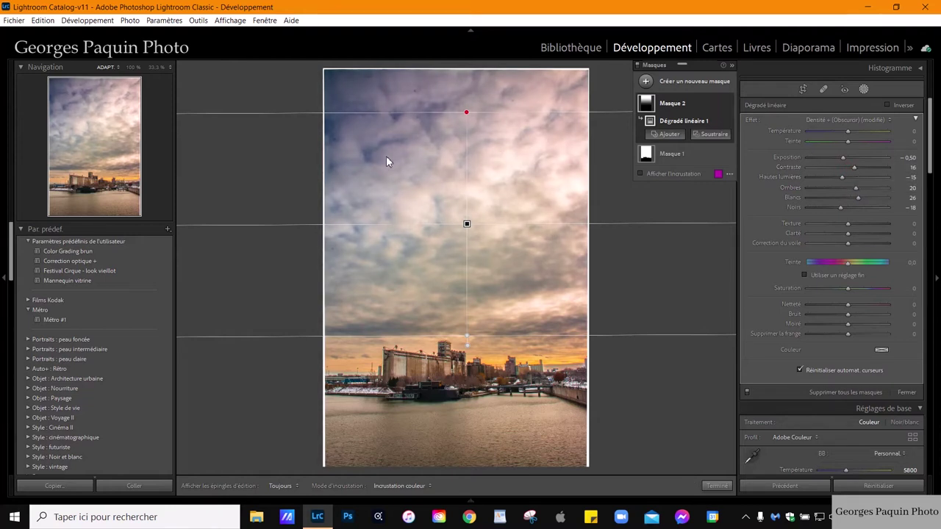
pyautogui.click(725, 102)
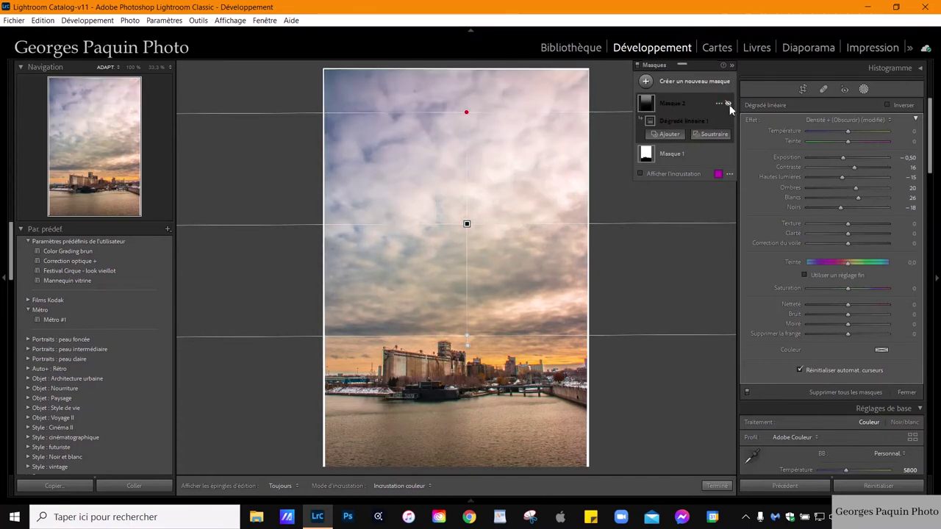
pyautogui.click(728, 103)
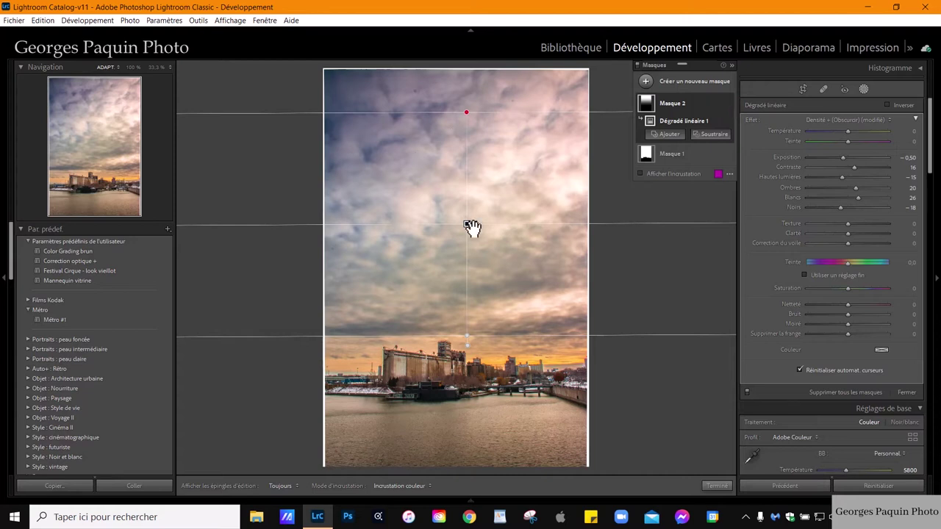
pyautogui.click(716, 486)
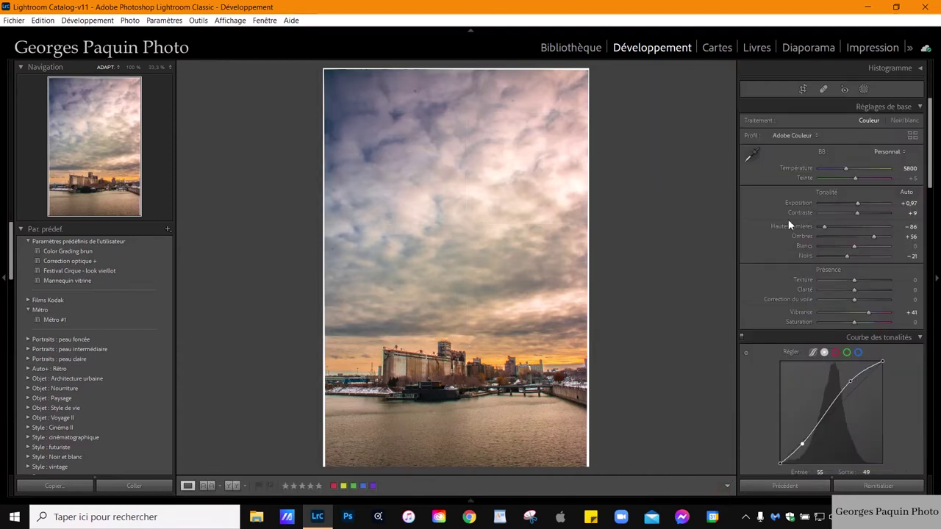
# Tint the shadows magenta at hue 335, saturation 7 and luminance −10
pyautogui.scroll(-3, 788, 219)
pyautogui.scroll(-4, 788, 219)
pyautogui.scroll(-3, 788, 219)
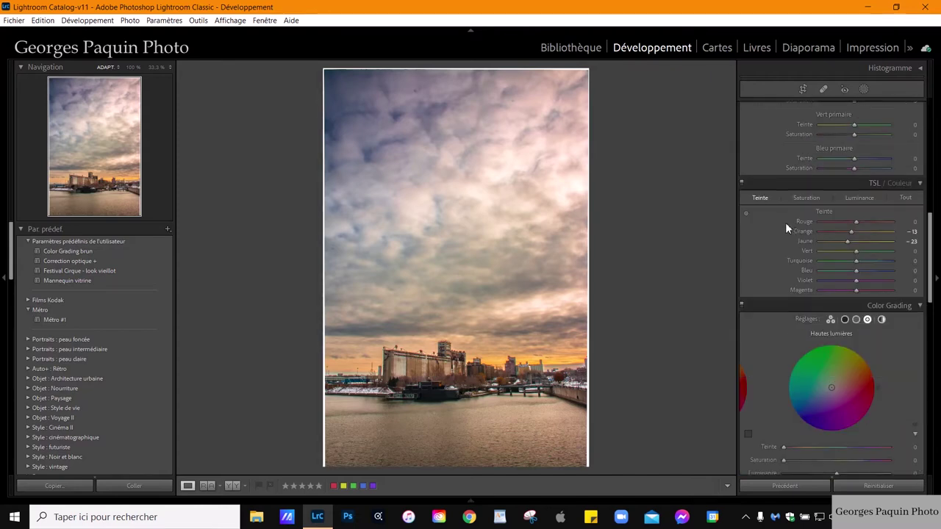
pyautogui.scroll(-2, 755, 221)
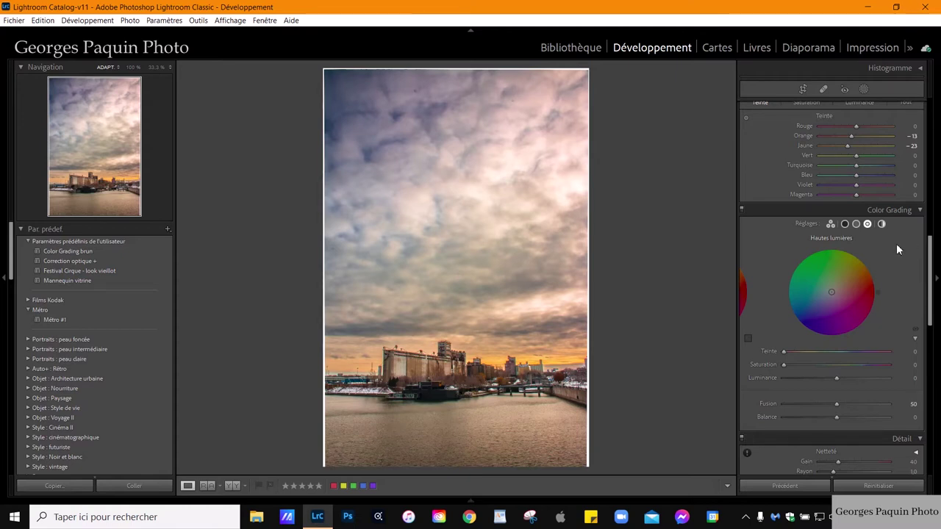
pyautogui.click(843, 223)
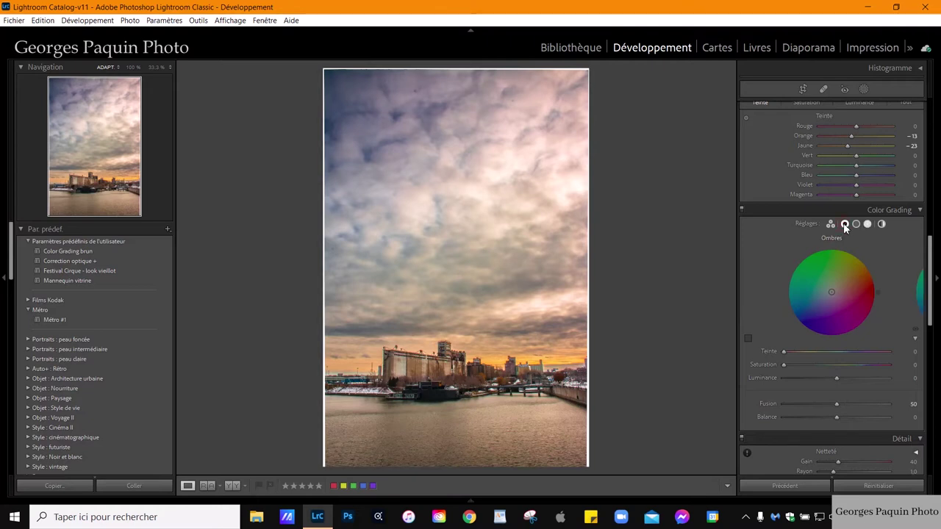
pyautogui.moveTo(831, 291)
pyautogui.mouseDown()
pyautogui.moveTo(878, 304)
pyautogui.moveTo(874, 311)
pyautogui.mouseUp()
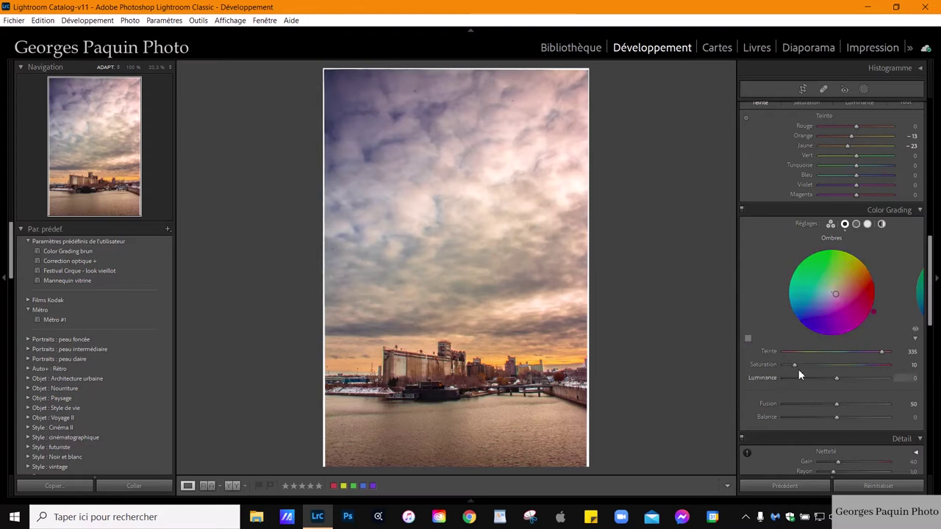
pyautogui.moveTo(794, 365); pyautogui.dragTo(830, 379)
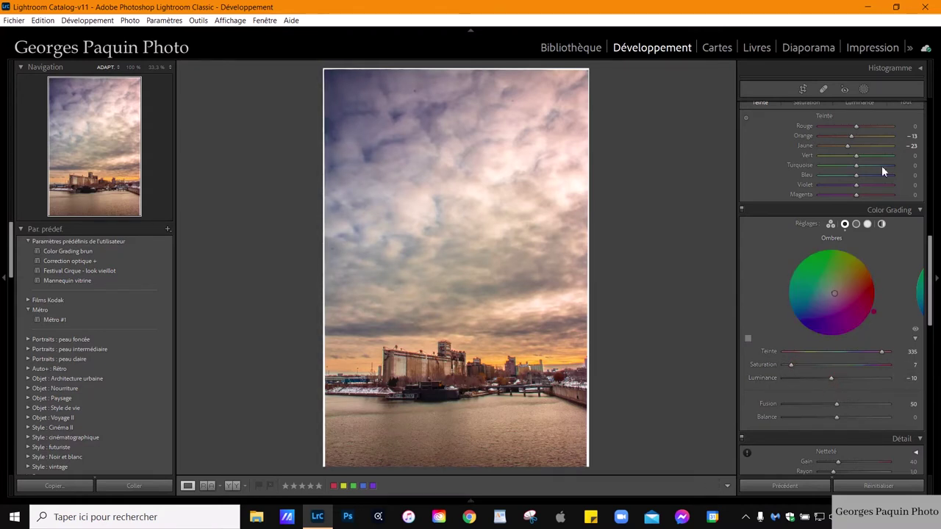
pyautogui.click(856, 225)
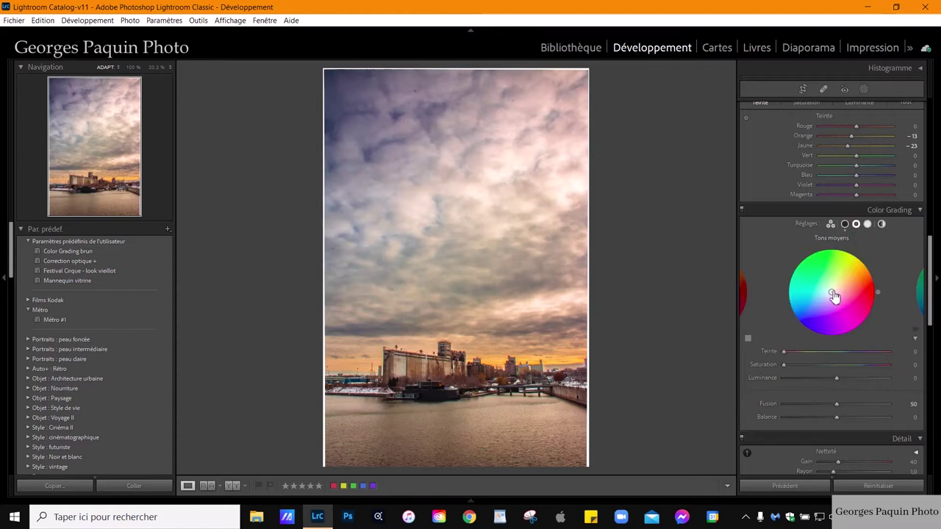
# Give the midtones a faint warm tint with saturation 8 and slightly adjusted luminance
pyautogui.moveTo(833, 295); pyautogui.dragTo(861, 257)
pyautogui.moveTo(798, 366); pyautogui.dragTo(794, 367)
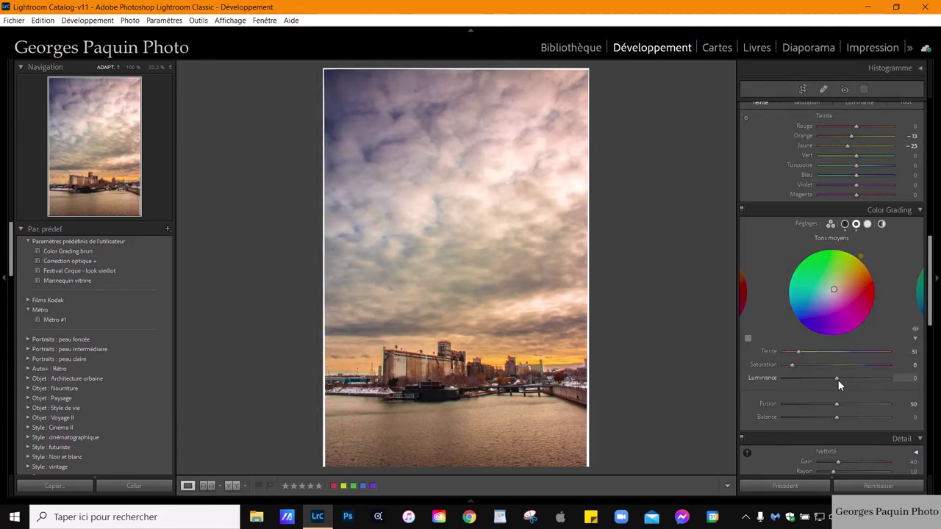
pyautogui.moveTo(838, 379); pyautogui.dragTo(844, 384)
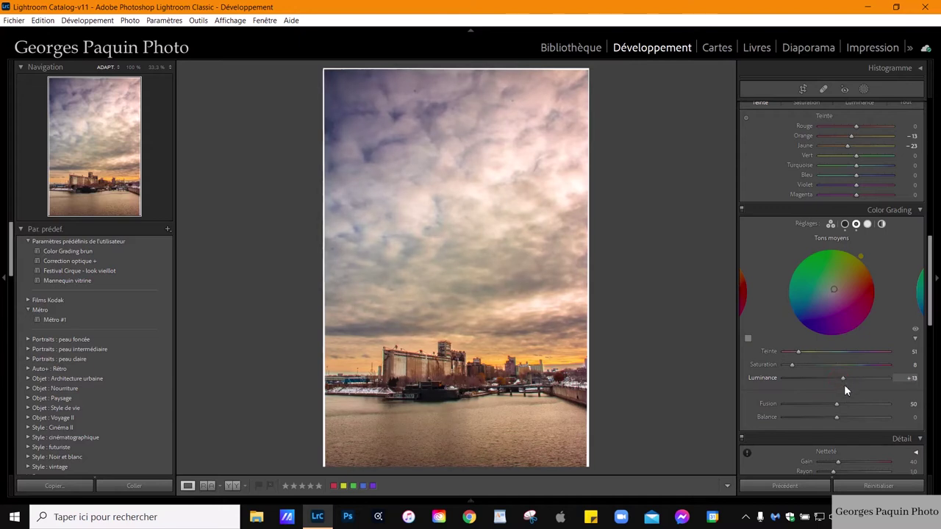
pyautogui.moveTo(843, 384); pyautogui.dragTo(841, 388)
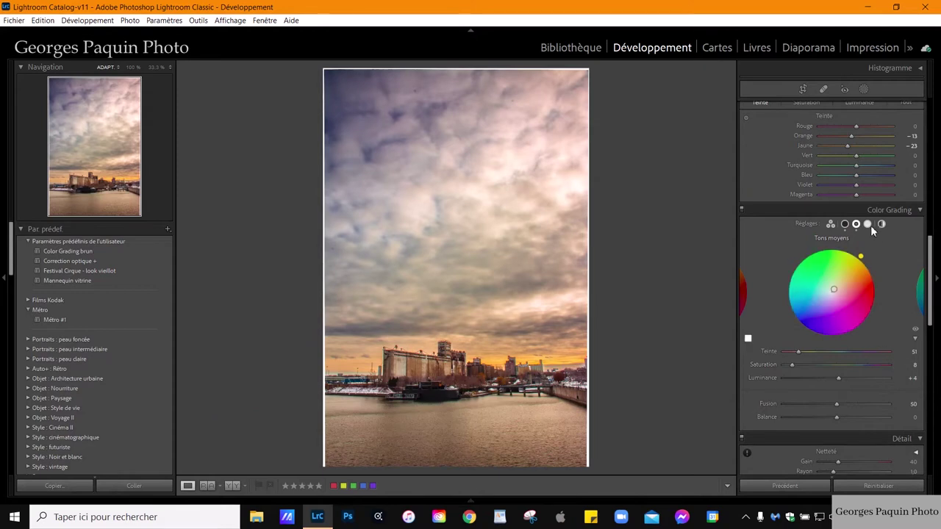
# Tint the highlights cyan at hue 184, saturation 5, luminance −25, with balance −28
pyautogui.click(868, 224)
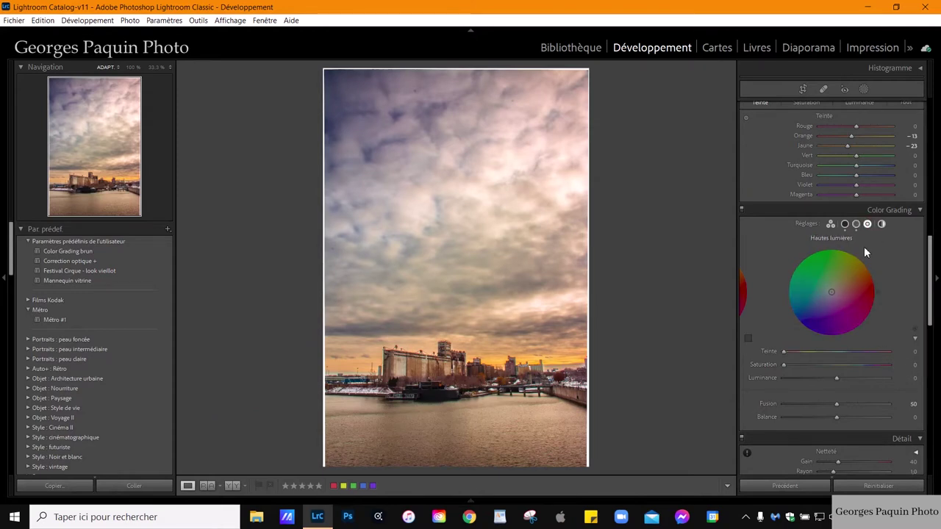
pyautogui.moveTo(833, 300); pyautogui.dragTo(829, 294)
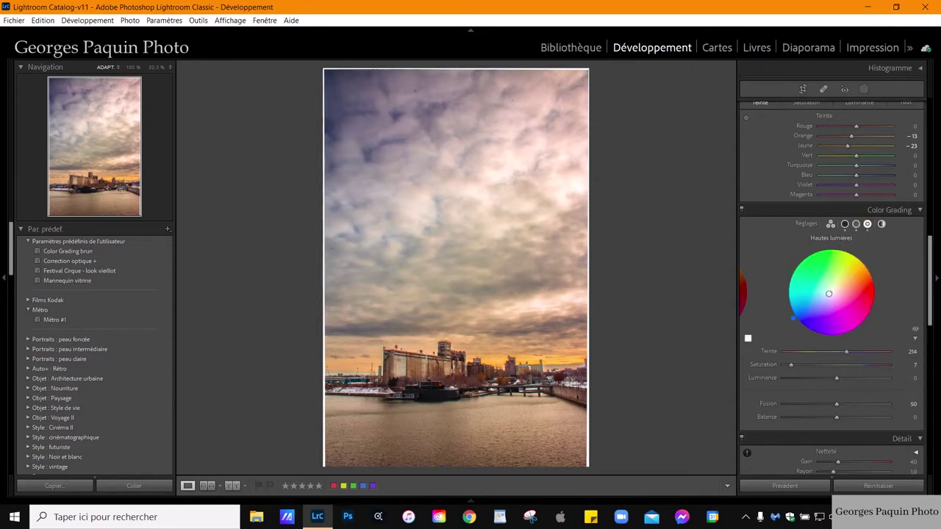
pyautogui.moveTo(793, 320); pyautogui.dragTo(785, 295)
pyautogui.moveTo(791, 364); pyautogui.dragTo(834, 389)
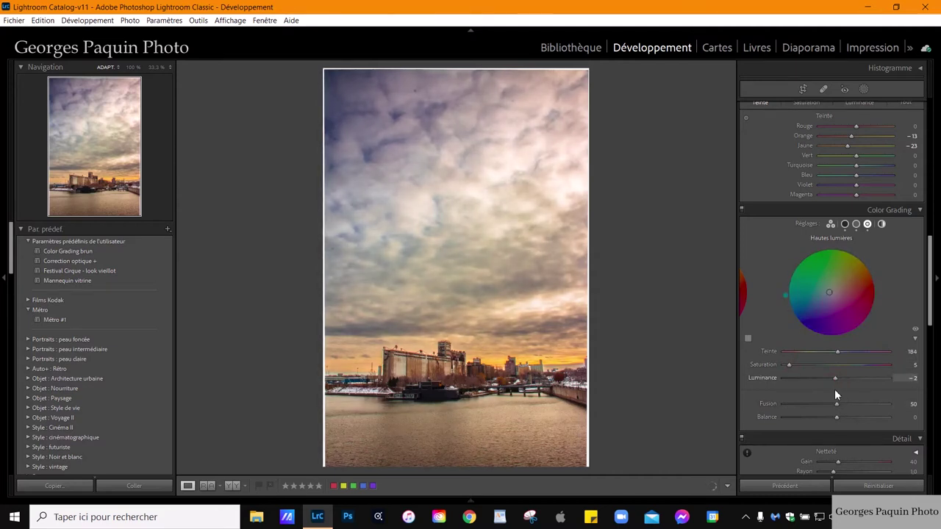
pyautogui.moveTo(835, 389); pyautogui.dragTo(822, 392)
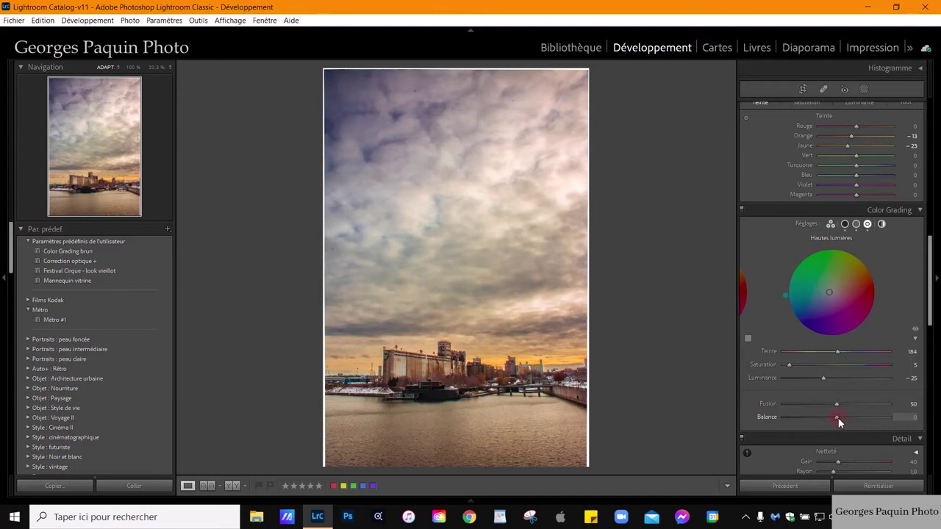
pyautogui.moveTo(838, 417); pyautogui.dragTo(822, 429)
pyautogui.click(844, 224)
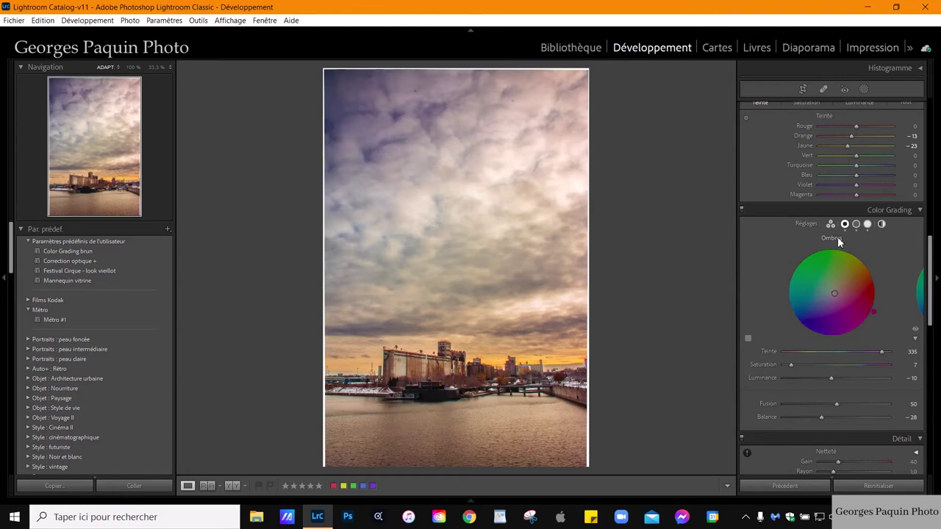
# Push the color grading balance to −36 and raise blending to 67
pyautogui.moveTo(821, 417); pyautogui.dragTo(817, 417)
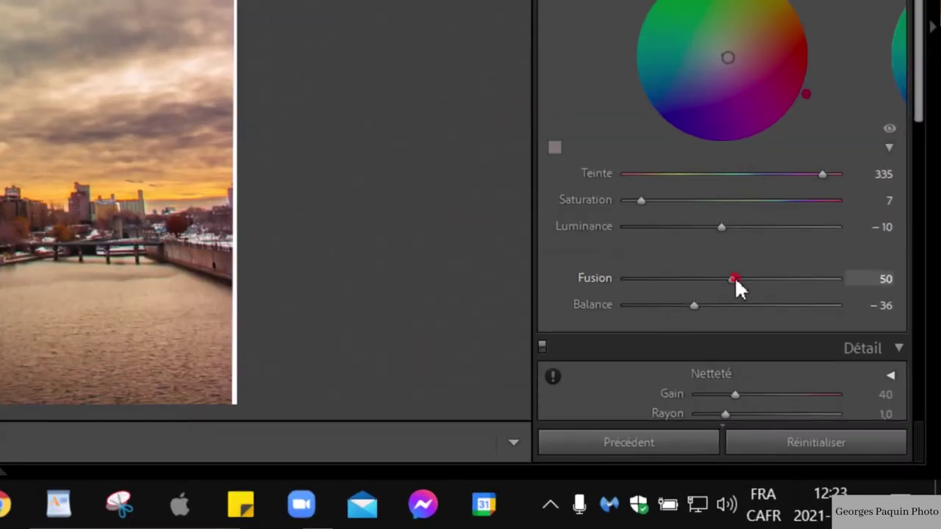
pyautogui.moveTo(735, 278); pyautogui.dragTo(768, 279)
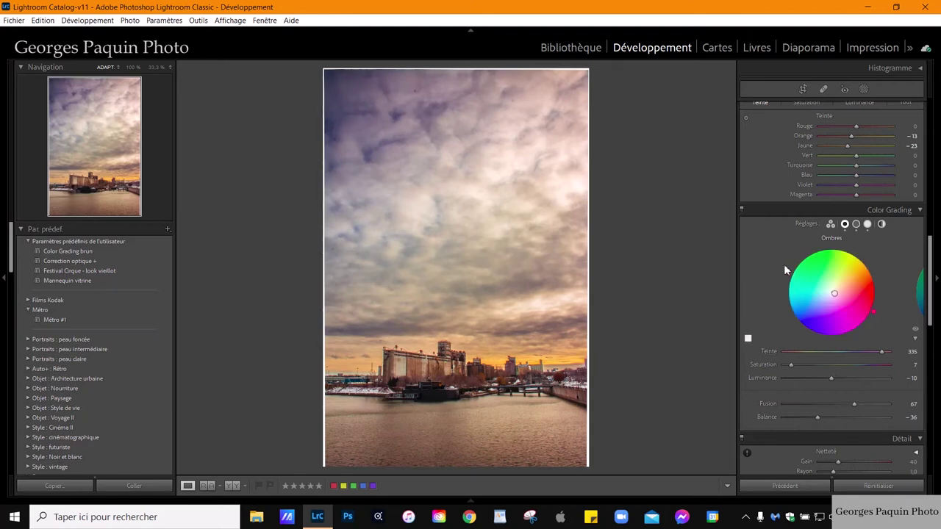
# Enter Crop & Straighten with Constrain to Image turned on
pyautogui.scroll(-3, 784, 271)
pyautogui.scroll(-2, 784, 271)
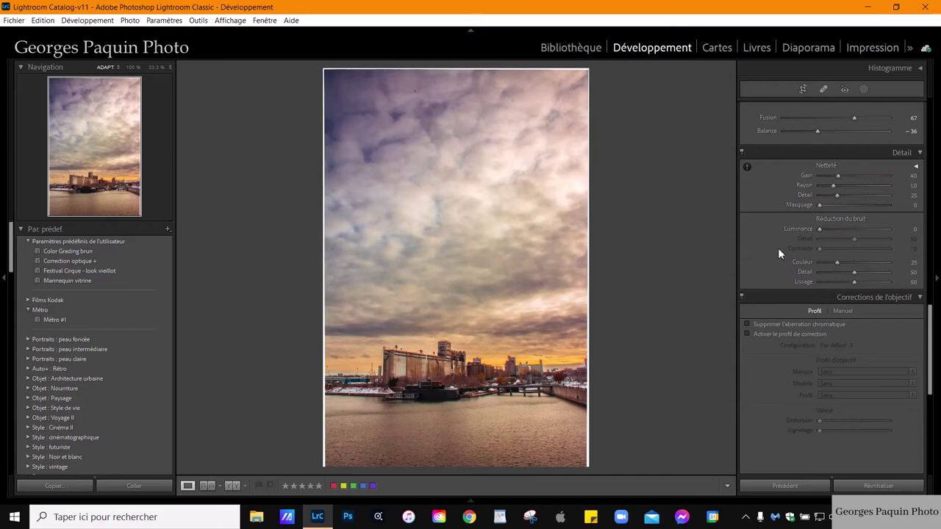
pyautogui.scroll(-3, 778, 253)
pyautogui.scroll(-2, 779, 254)
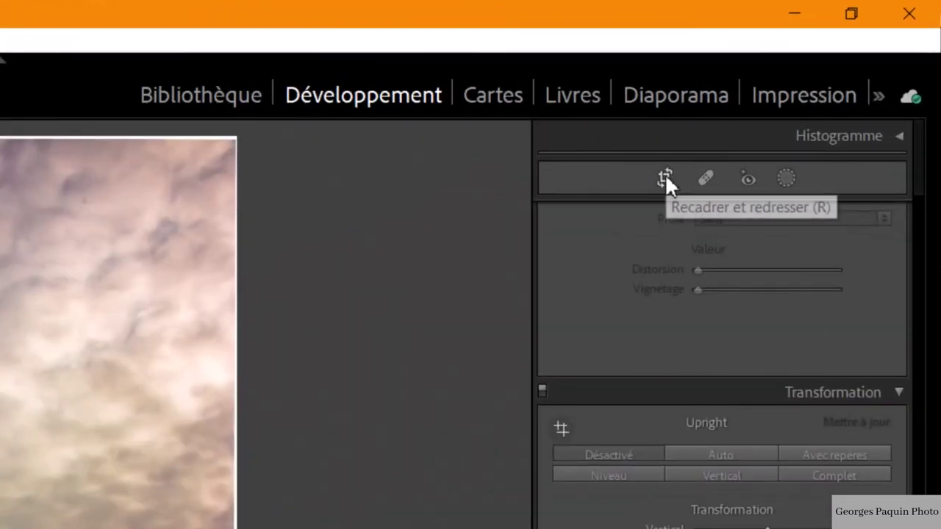
pyautogui.click(666, 177)
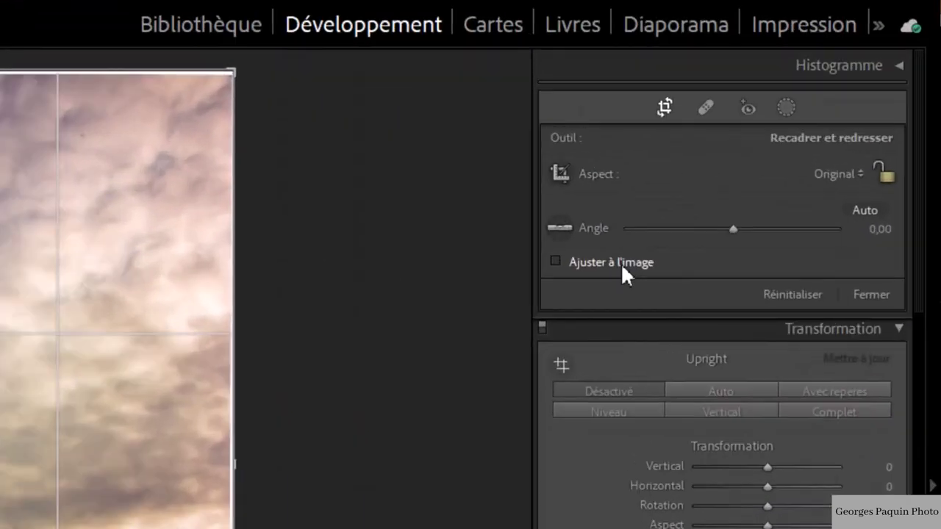
pyautogui.click(622, 274)
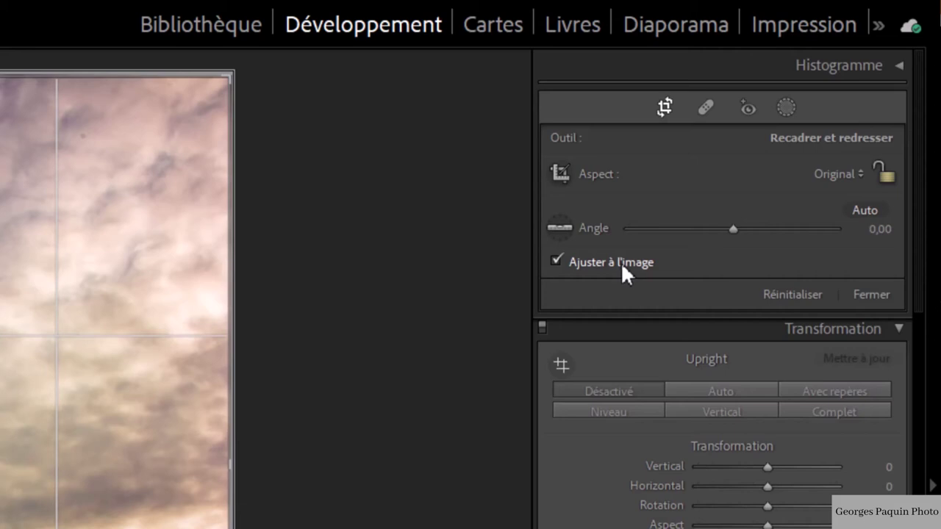
# Set the crop aspect to 5 x 7 and frame the silos and canal
pyautogui.click(838, 174)
pyautogui.click(579, 348)
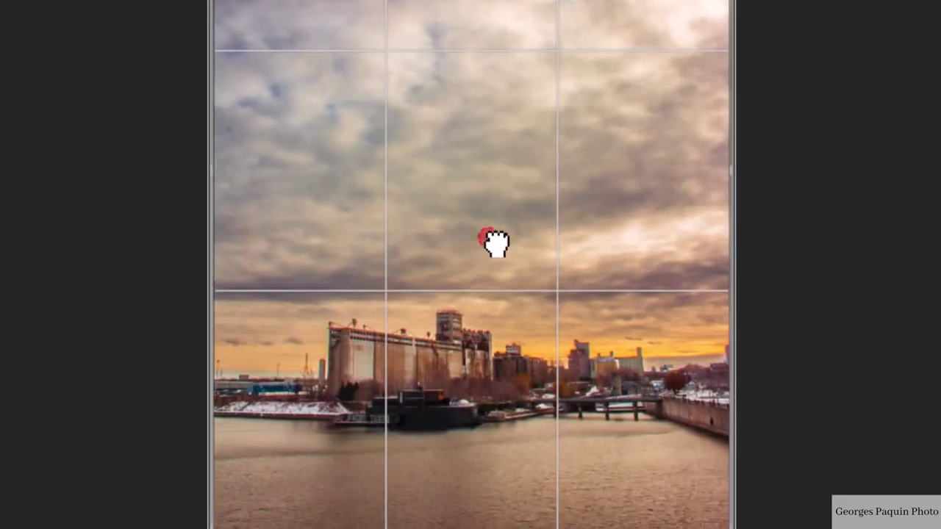
pyautogui.moveTo(488, 241); pyautogui.dragTo(489, 225)
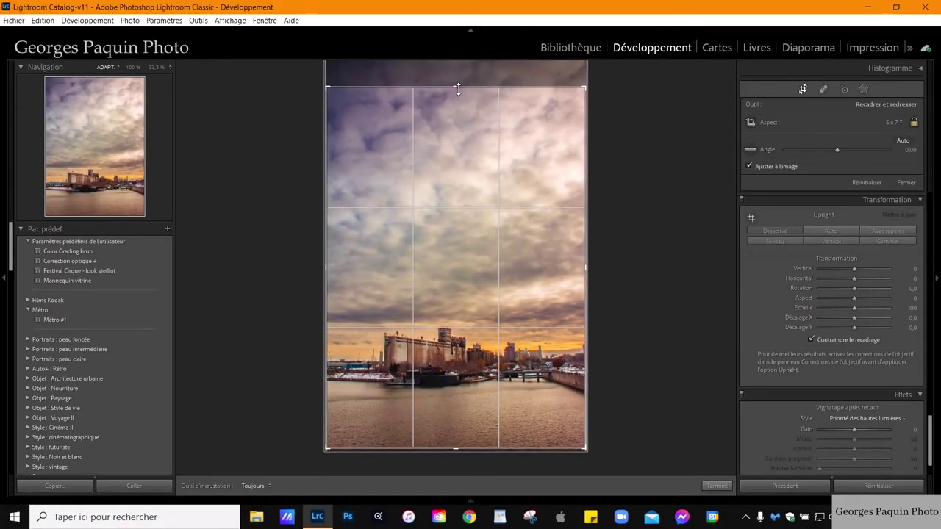
pyautogui.moveTo(458, 88); pyautogui.dragTo(456, 101)
pyautogui.moveTo(459, 290); pyautogui.dragTo(458, 293)
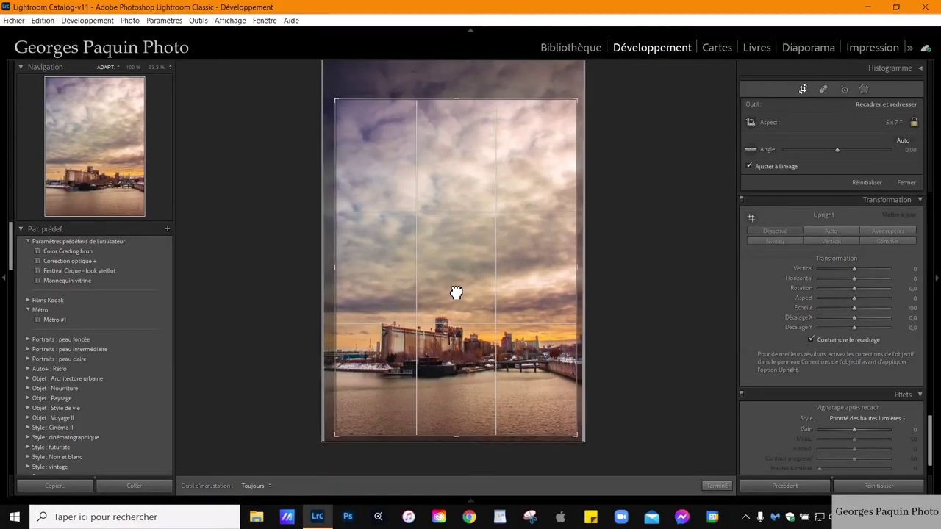
# Apply the crop and add a post-crop vignette: amount −15, roundness −25, midpoint 45
pyautogui.click(716, 486)
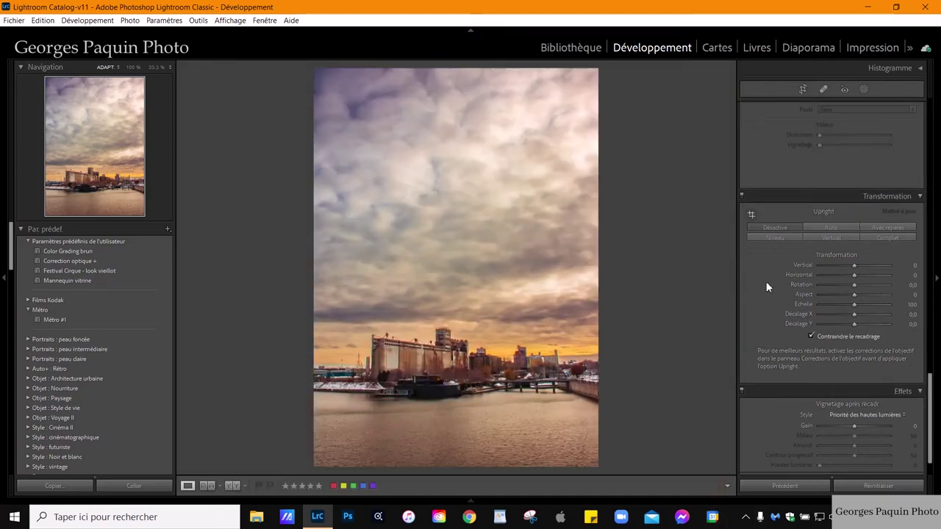
pyautogui.scroll(-1, 766, 283)
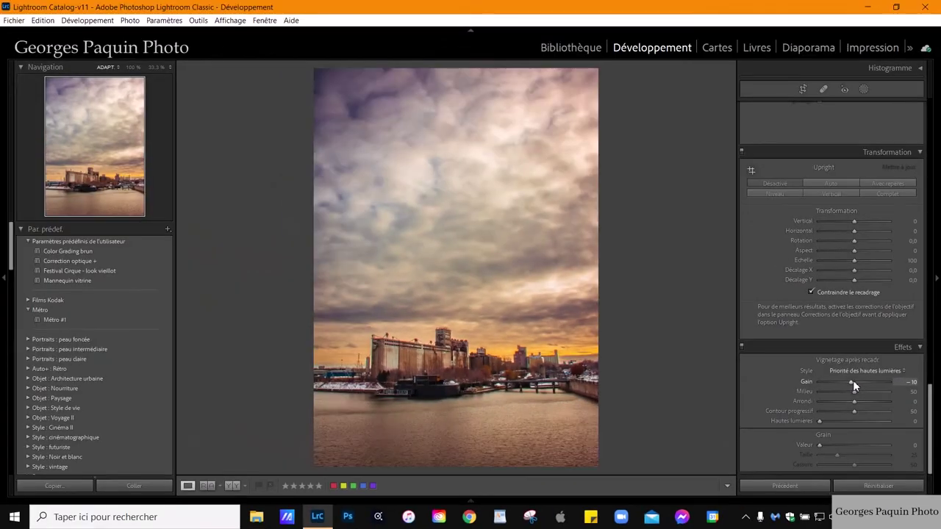
pyautogui.moveTo(853, 380); pyautogui.dragTo(848, 381)
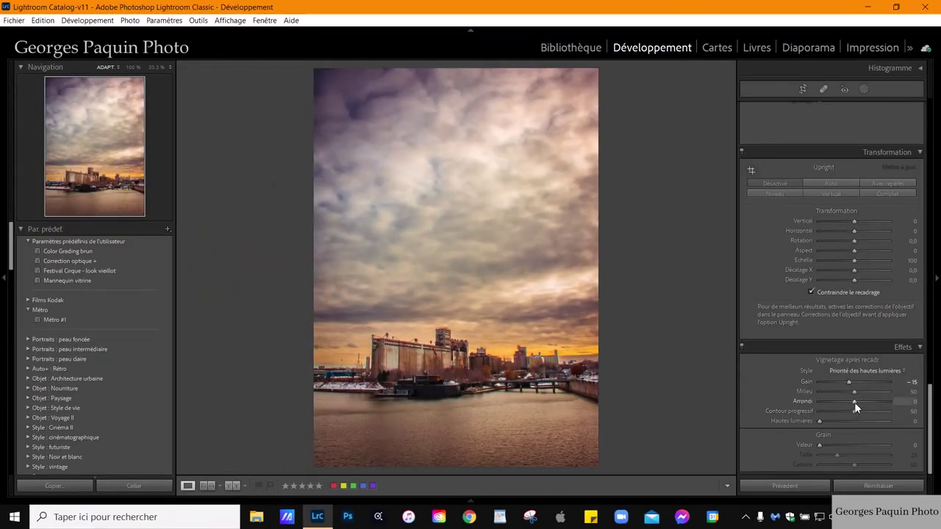
pyautogui.moveTo(854, 403); pyautogui.dragTo(859, 413)
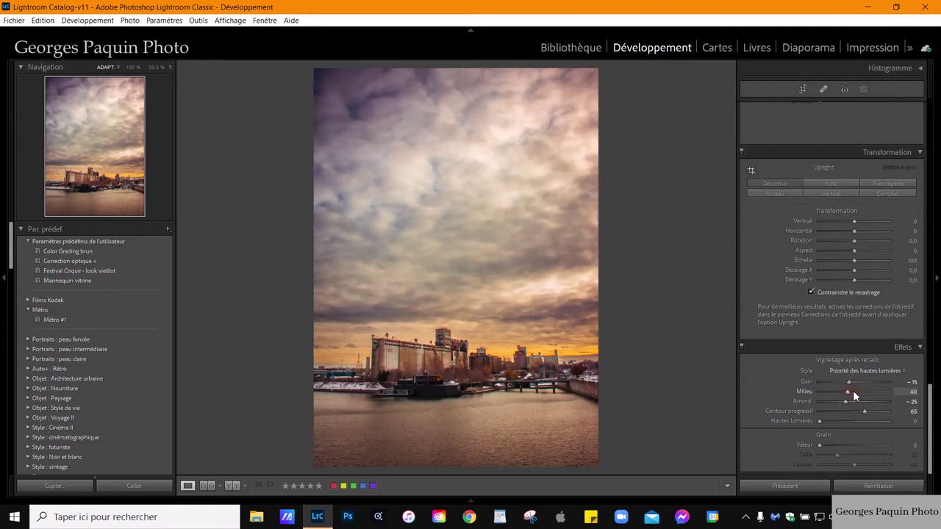
pyautogui.click(853, 390)
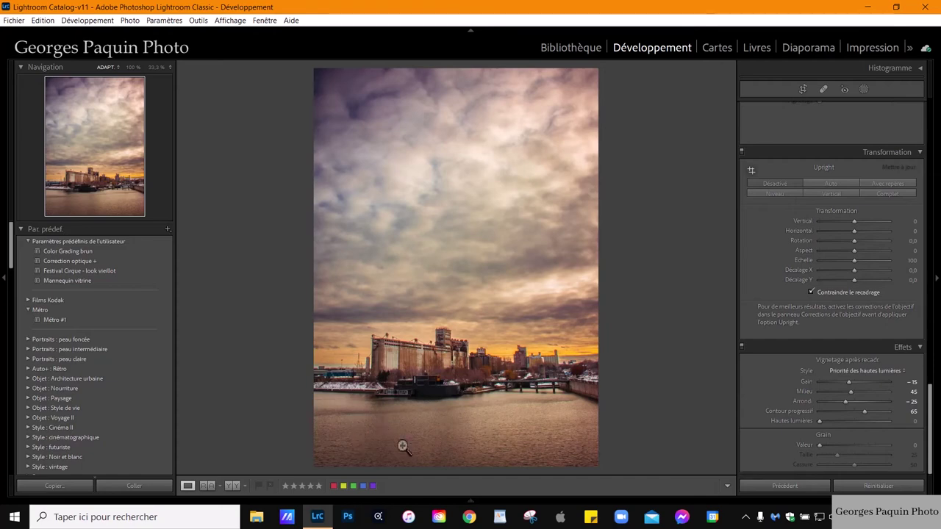
# Zoom in on the photo and create a new brush mask
pyautogui.click(482, 428)
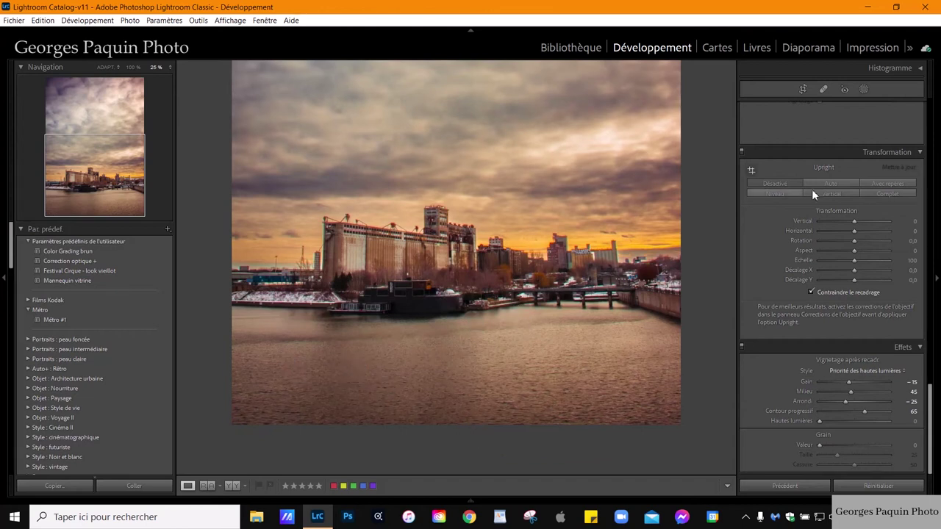
pyautogui.click(864, 89)
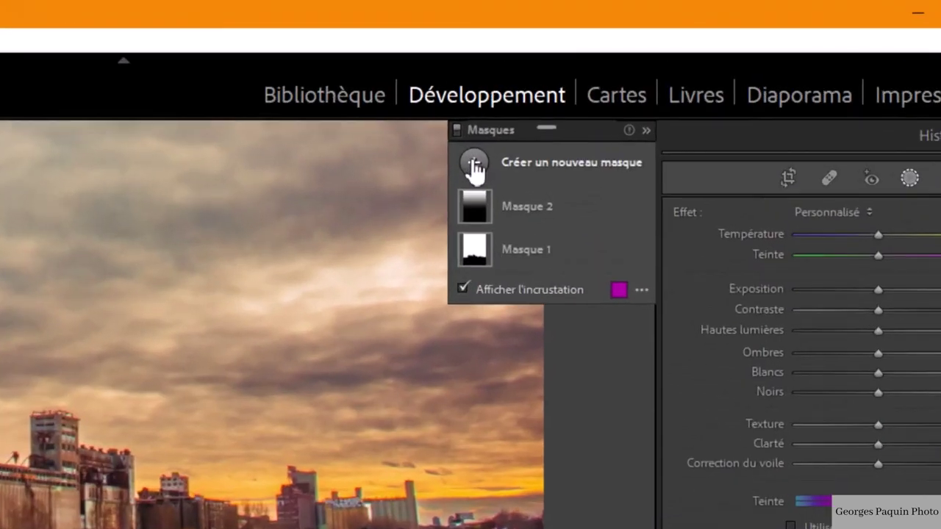
pyautogui.click(646, 82)
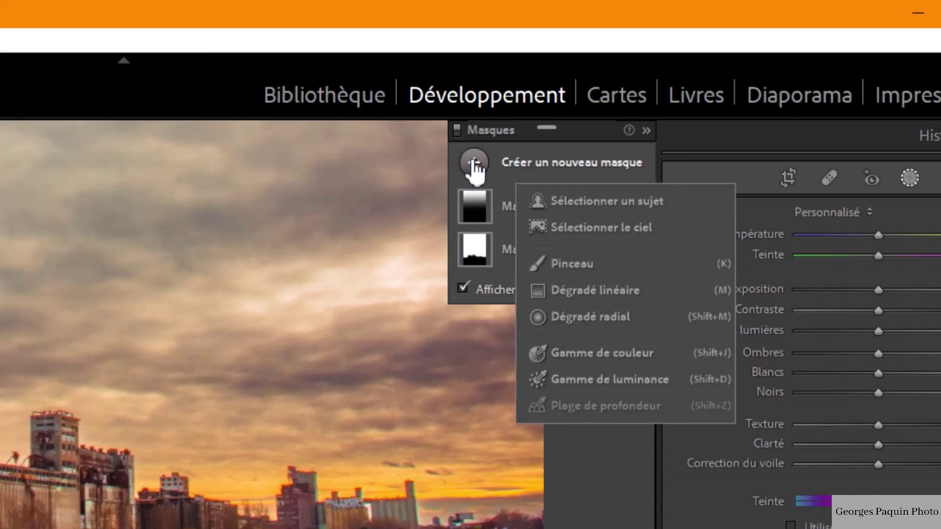
pyautogui.click(563, 265)
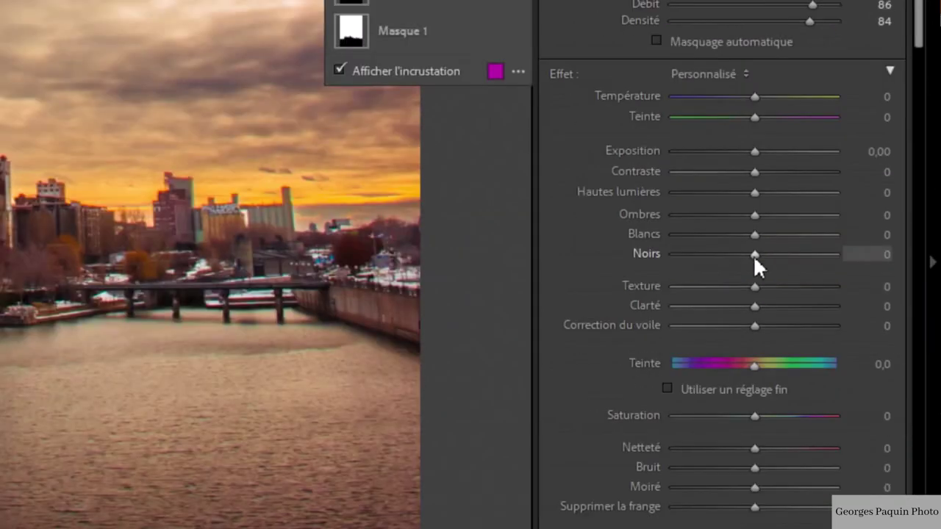
# Set the brush mask to whites 41, contrast 20, blacks −40 and clarity 23
pyautogui.moveTo(754, 255); pyautogui.dragTo(731, 276)
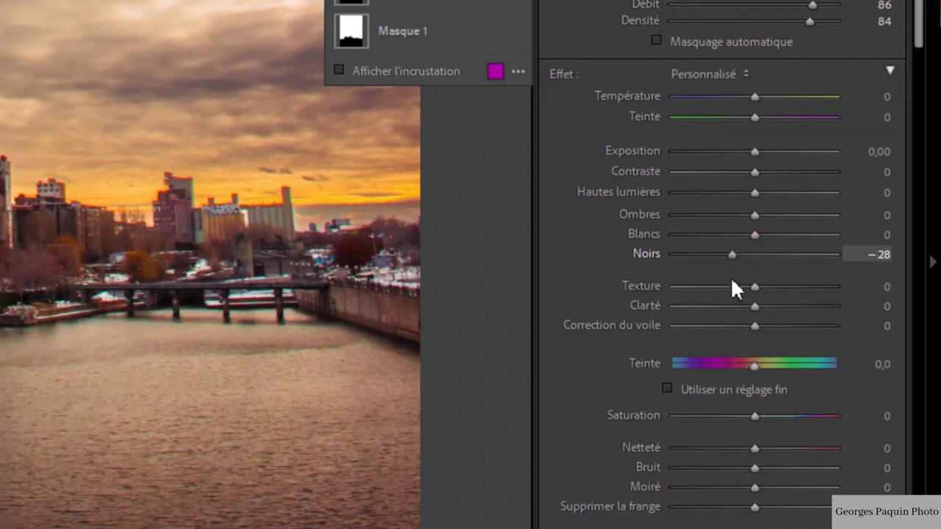
pyautogui.moveTo(755, 235); pyautogui.dragTo(777, 236)
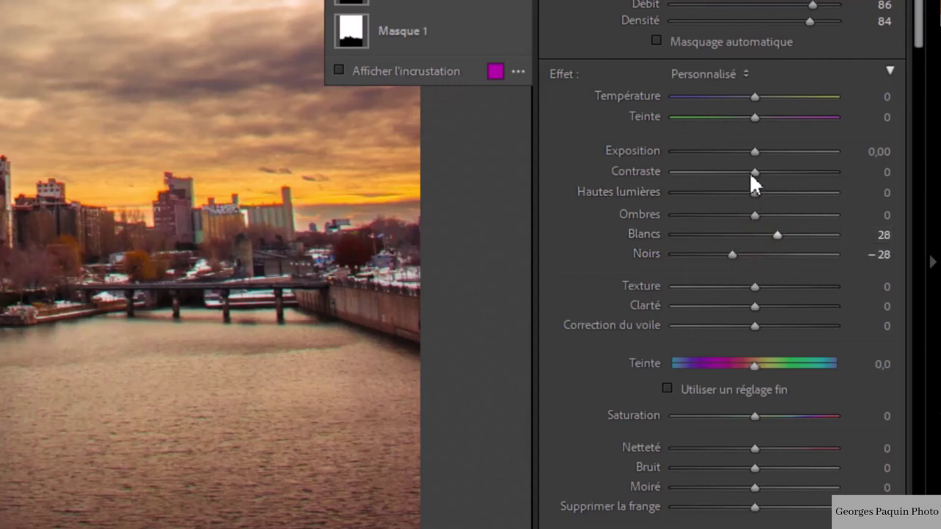
pyautogui.moveTo(754, 174); pyautogui.dragTo(769, 173)
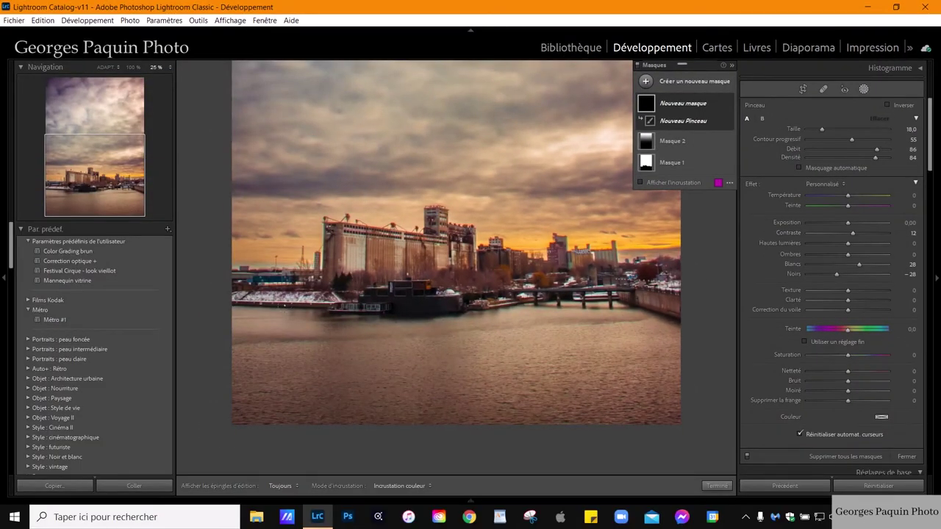
pyautogui.press('h')
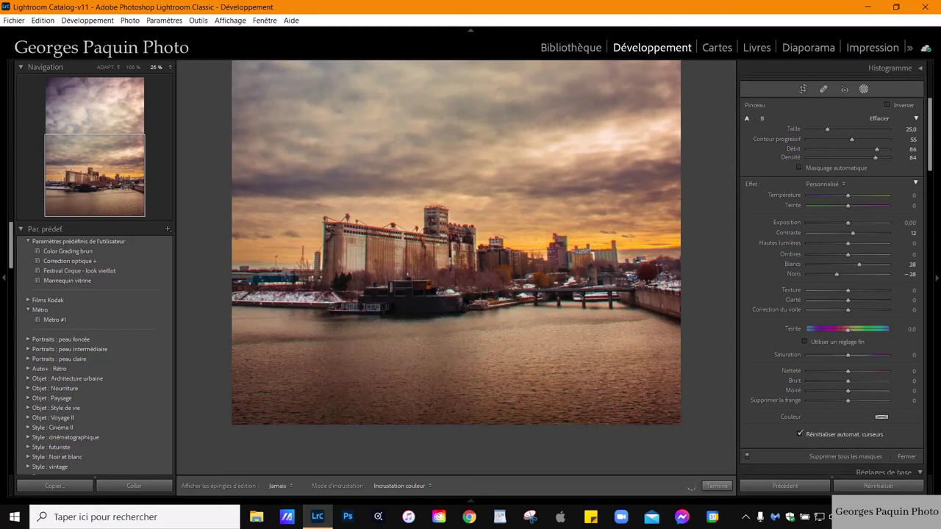
pyautogui.press('h')
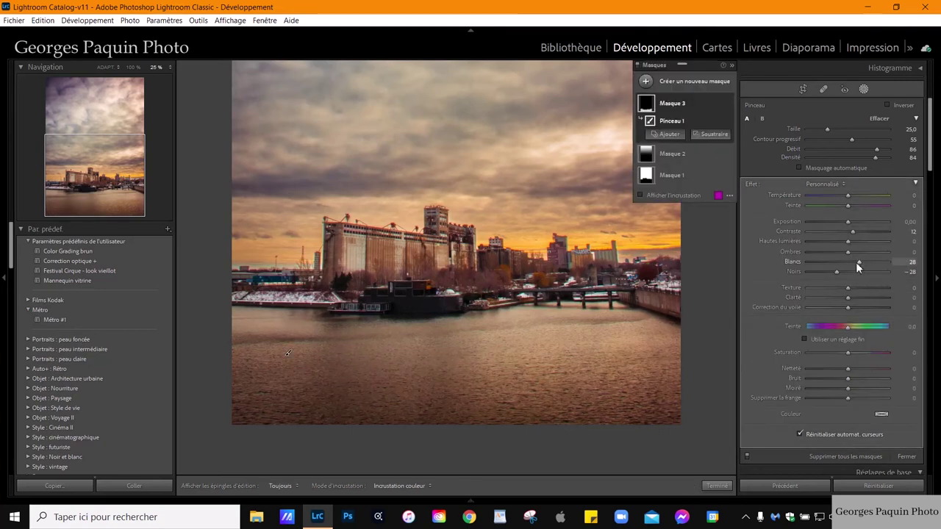
pyautogui.moveTo(837, 271); pyautogui.dragTo(832, 272)
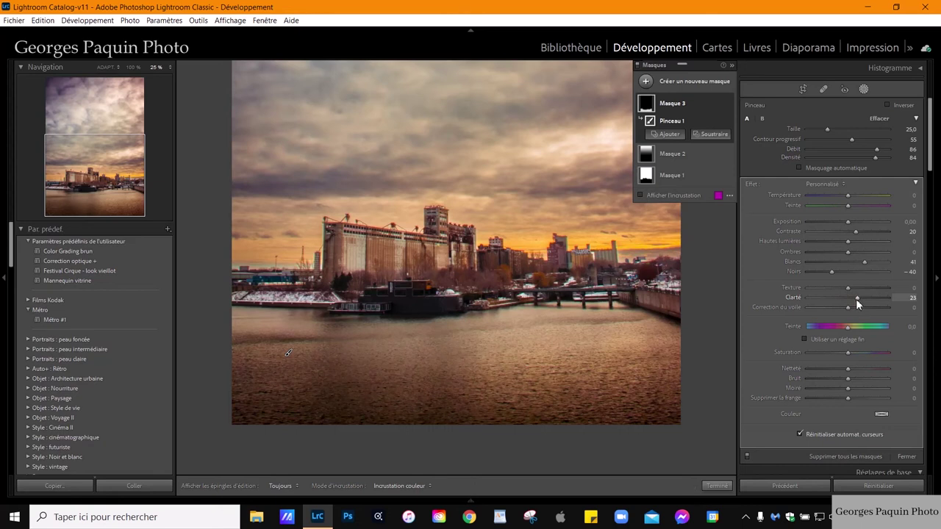
pyautogui.click(646, 82)
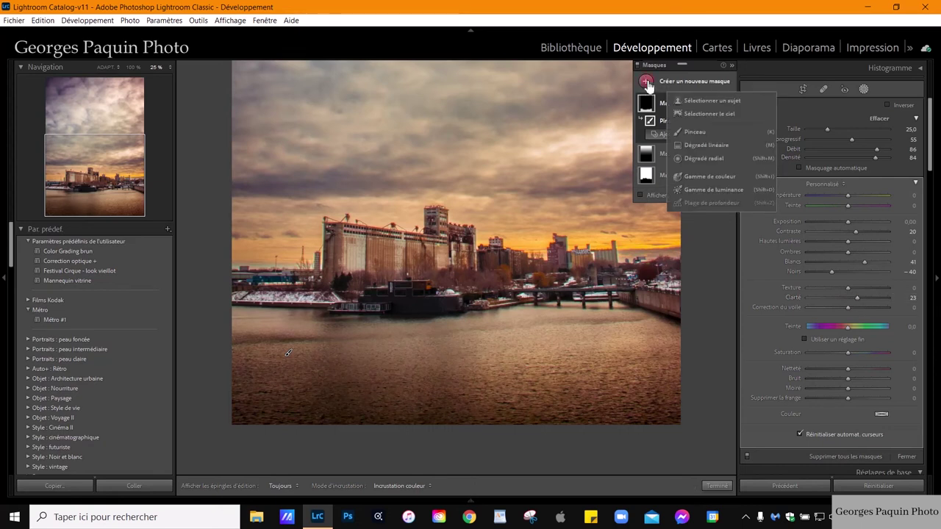
# Brush the left waterfront with exposure 0.30, whites 16, highlights −39, contrast 22, clarity 17
pyautogui.click(698, 136)
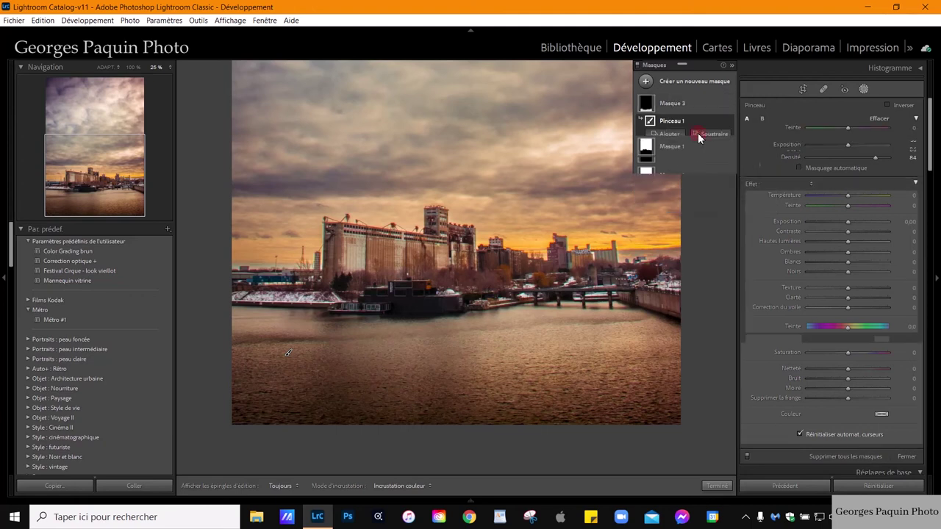
pyautogui.click(849, 224)
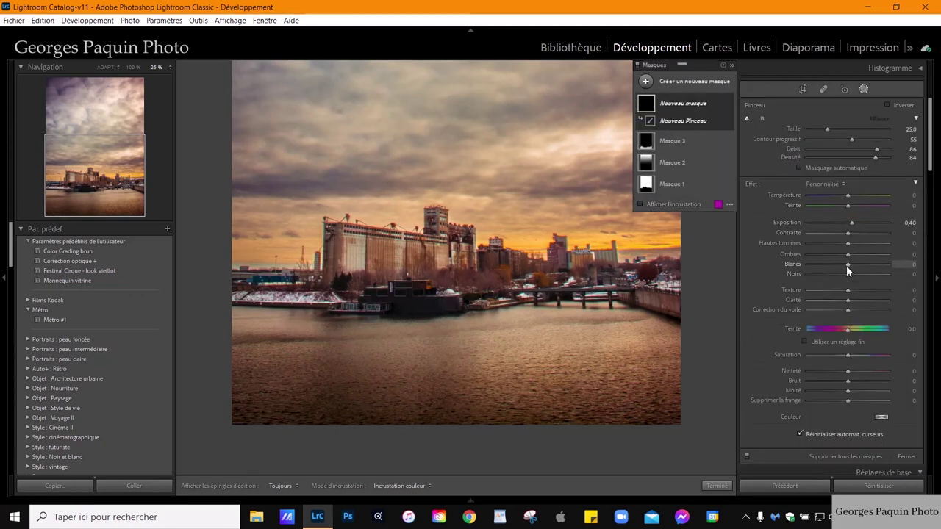
pyautogui.moveTo(850, 270); pyautogui.dragTo(860, 271)
pyautogui.press('[')
pyautogui.press('h')
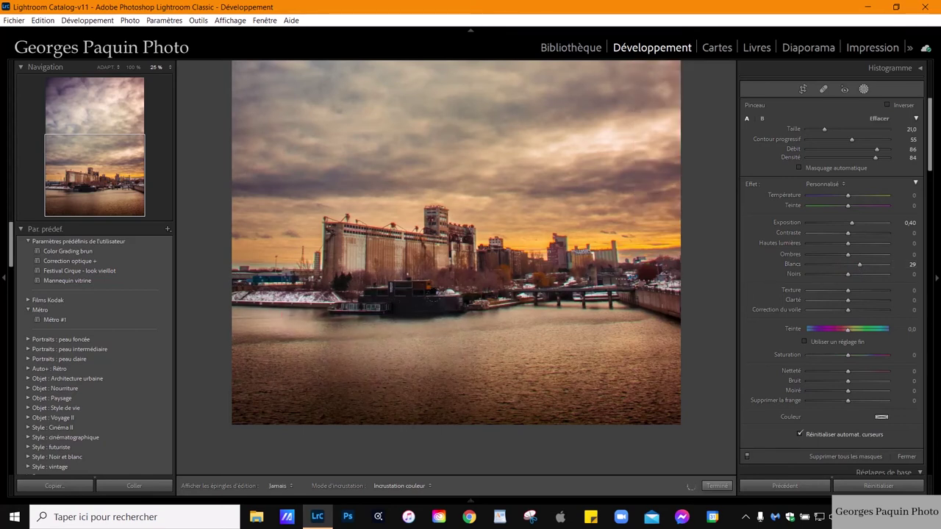
pyautogui.hotkey('shift', 'w')
pyautogui.click(638, 337)
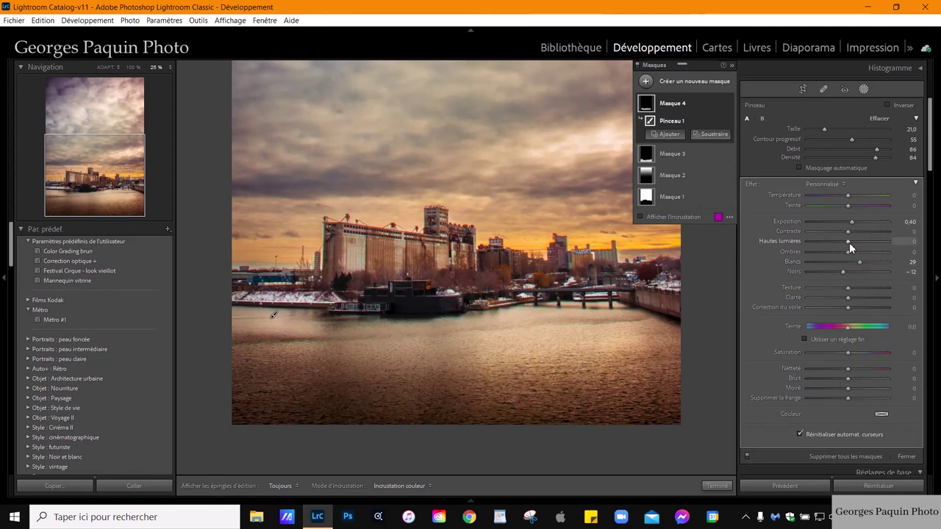
pyautogui.moveTo(848, 244); pyautogui.dragTo(833, 256)
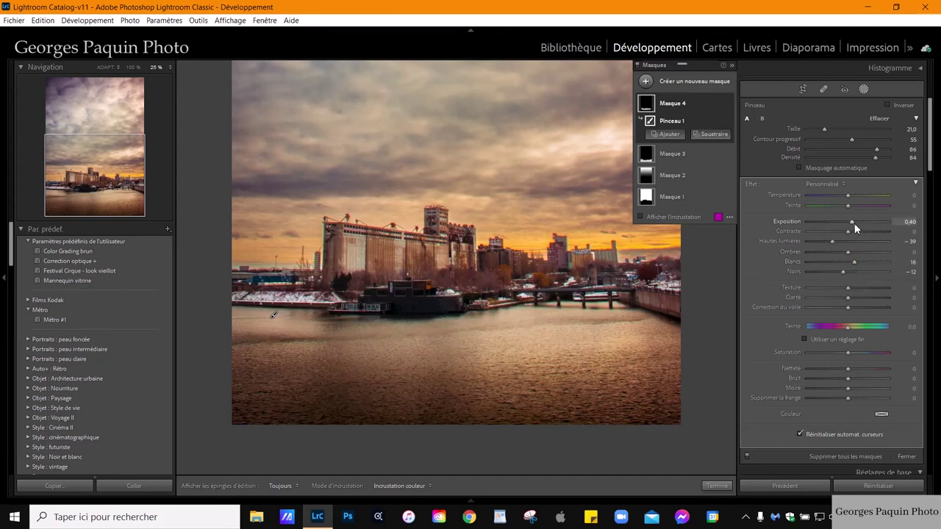
pyautogui.moveTo(854, 222); pyautogui.dragTo(853, 223)
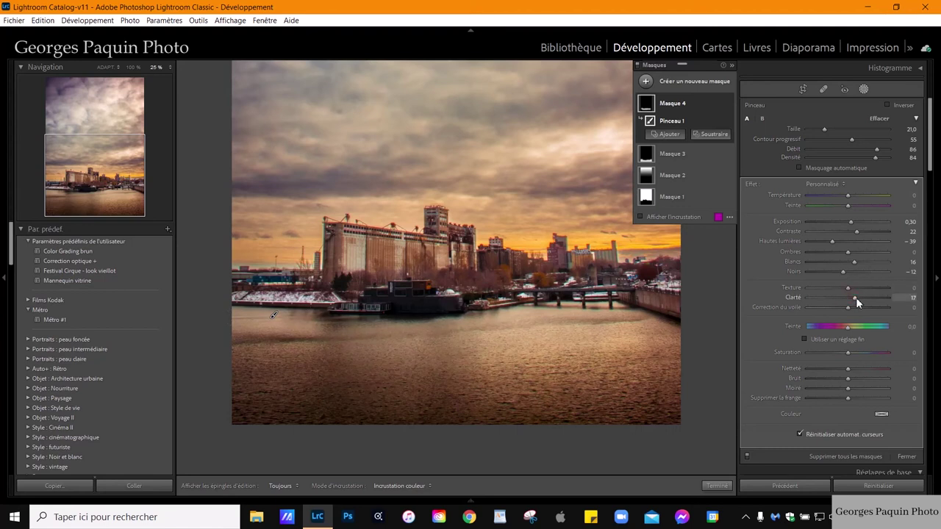
pyautogui.click(717, 486)
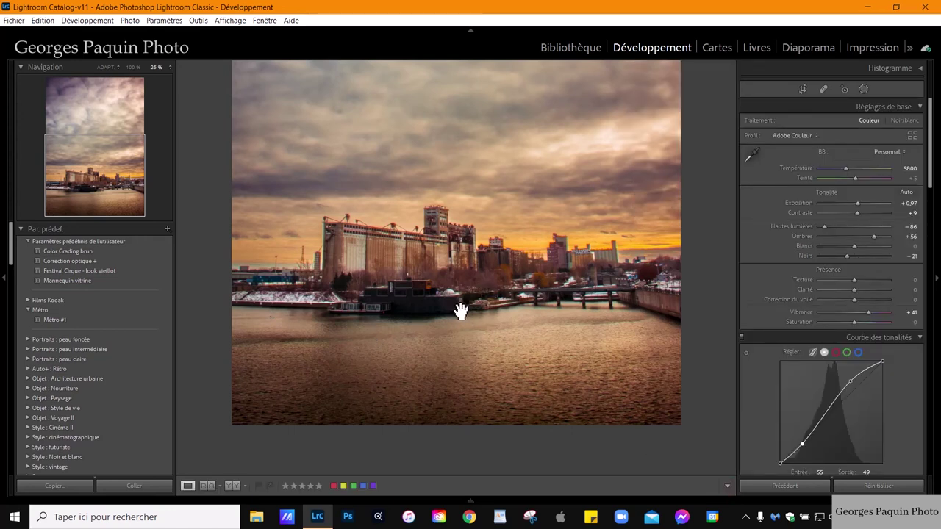
# Zoom to 50% on the boat and start a new brush mask lifting shadows
pyautogui.click(401, 321)
pyautogui.moveTo(326, 358); pyautogui.dragTo(365, 323)
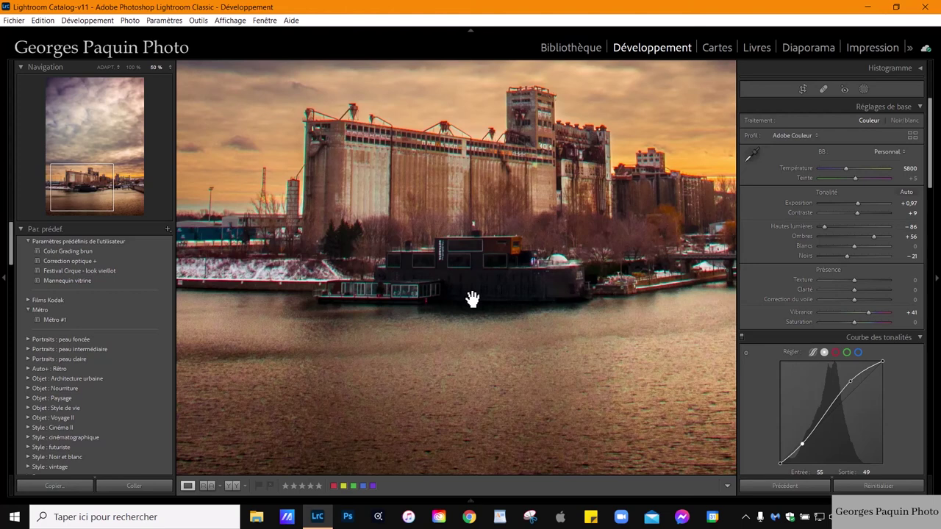
pyautogui.click(864, 89)
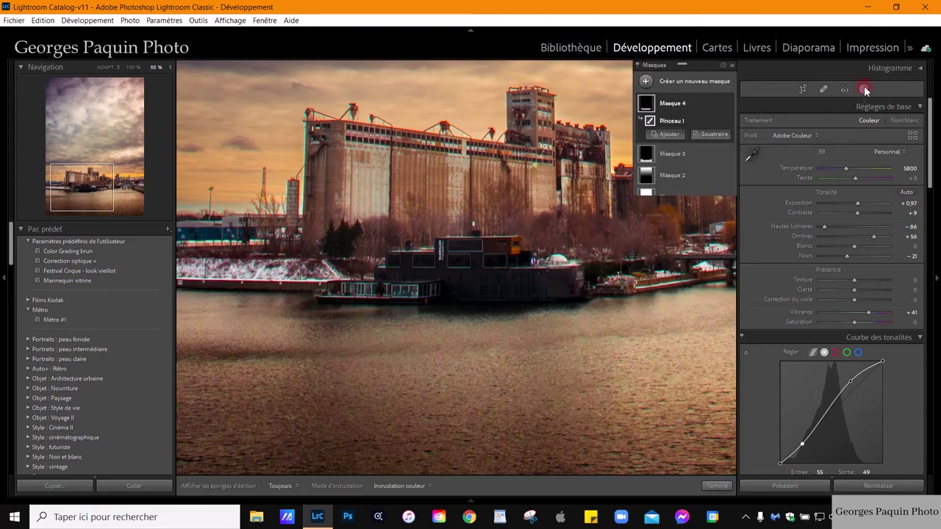
pyautogui.click(645, 81)
pyautogui.click(690, 136)
pyautogui.moveTo(848, 255); pyautogui.dragTo(852, 259)
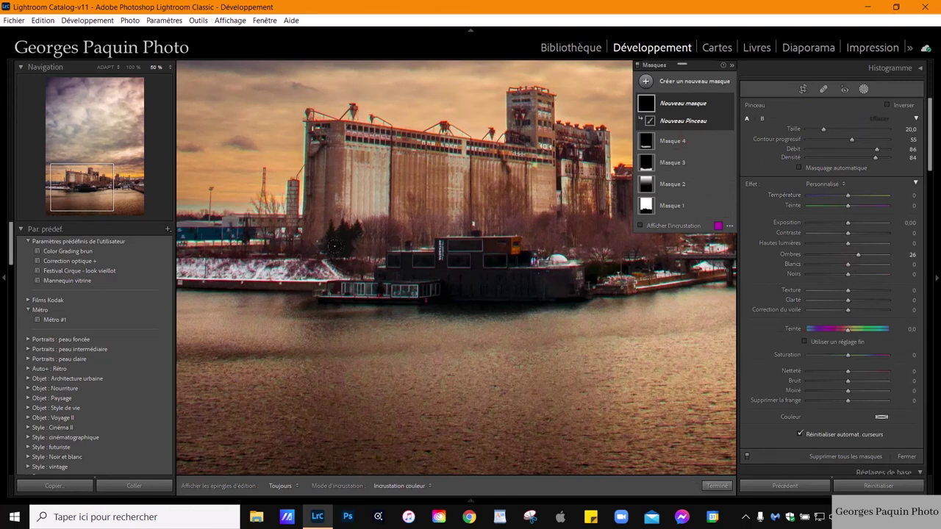
pyautogui.press('h')
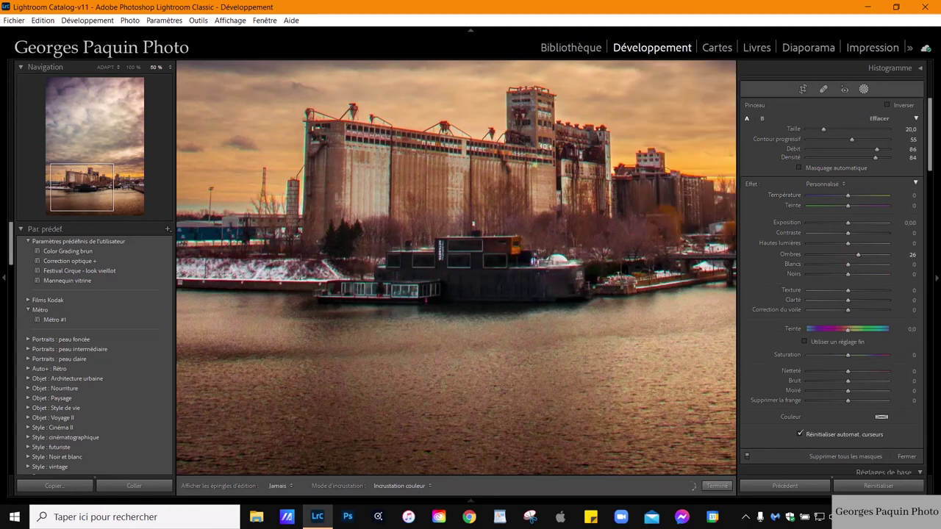
pyautogui.press('h')
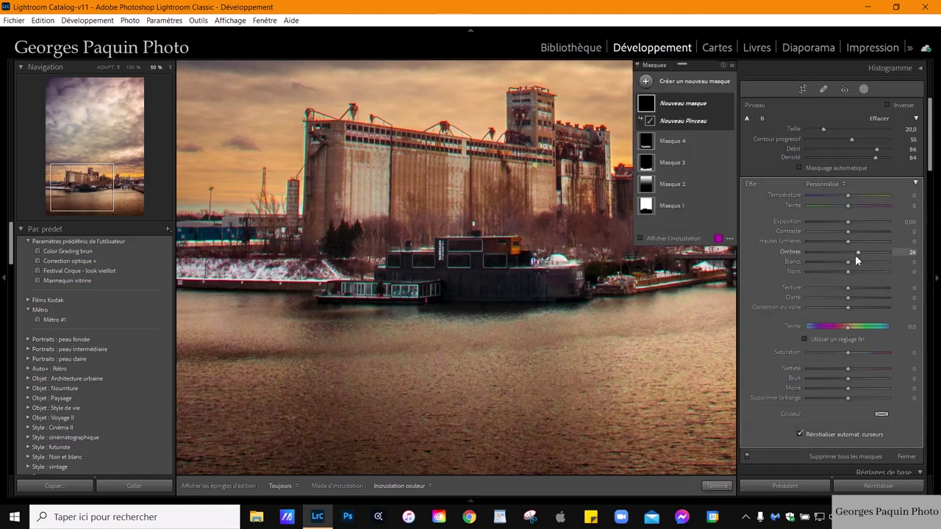
# Paint the boat, erase overspill, and set Shadows 37 and Blacks −9
pyautogui.moveTo(858, 255); pyautogui.dragTo(864, 256)
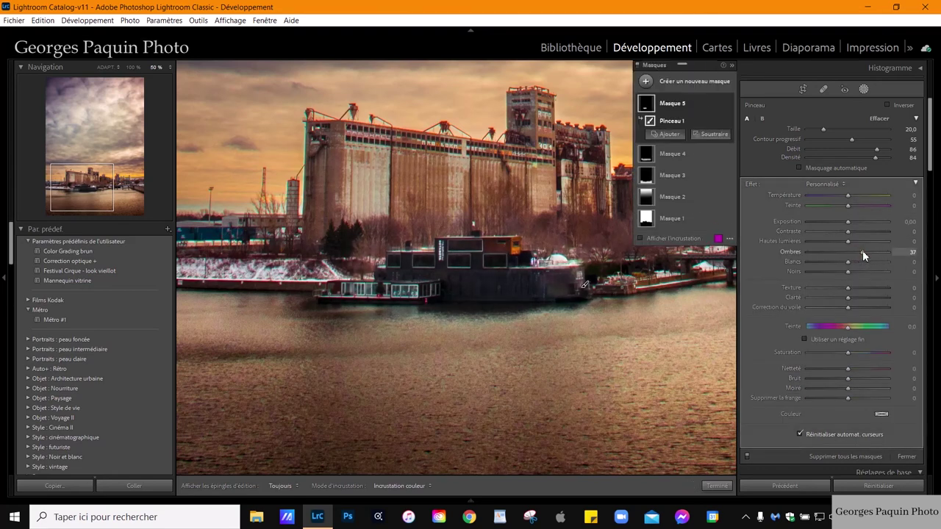
pyautogui.press('alt')
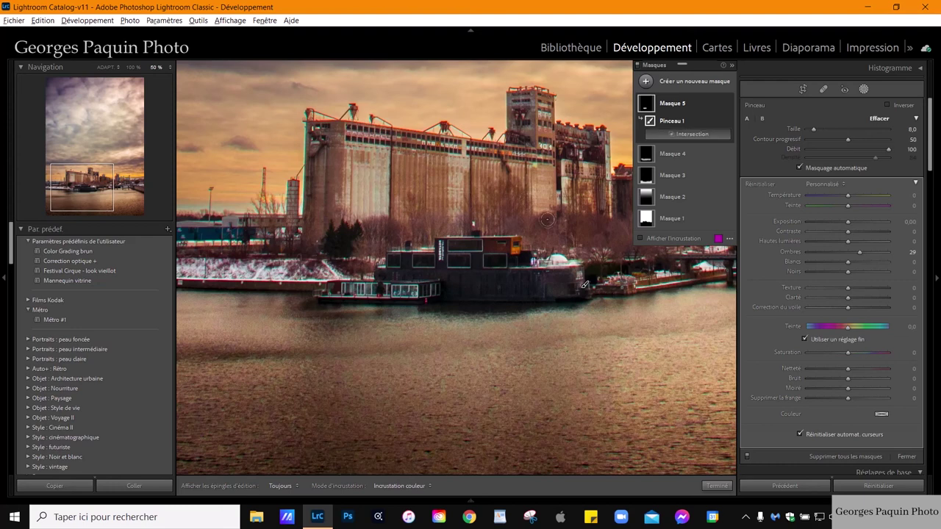
pyautogui.moveTo(526, 214); pyautogui.dragTo(535, 225)
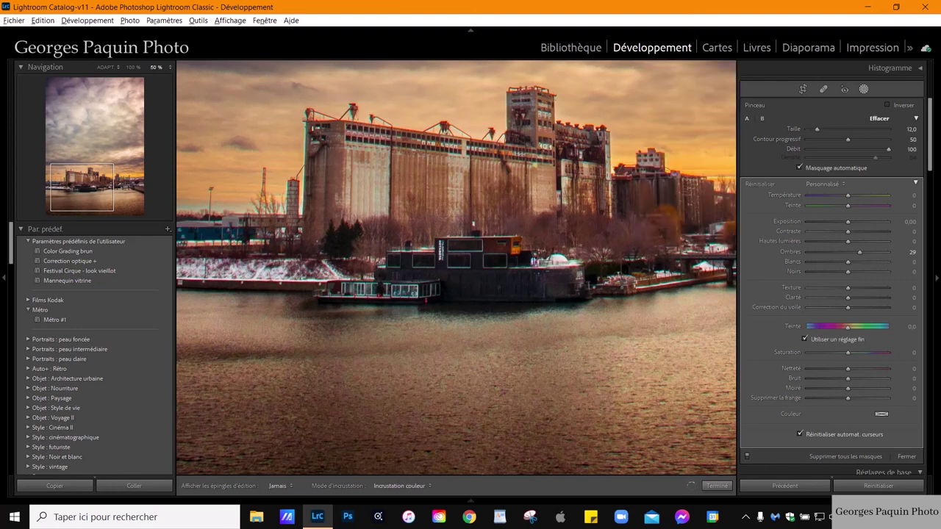
pyautogui.moveTo(536, 221); pyautogui.dragTo(556, 223)
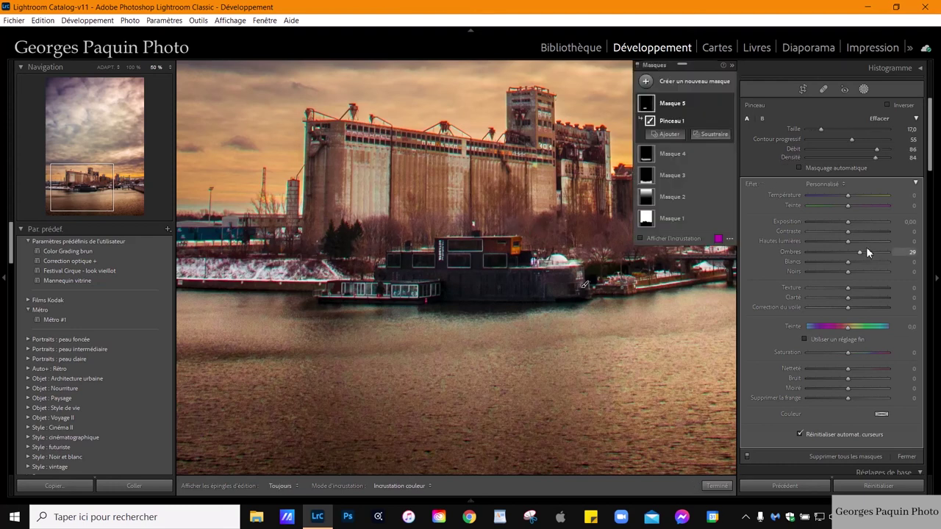
pyautogui.moveTo(860, 252); pyautogui.dragTo(863, 252)
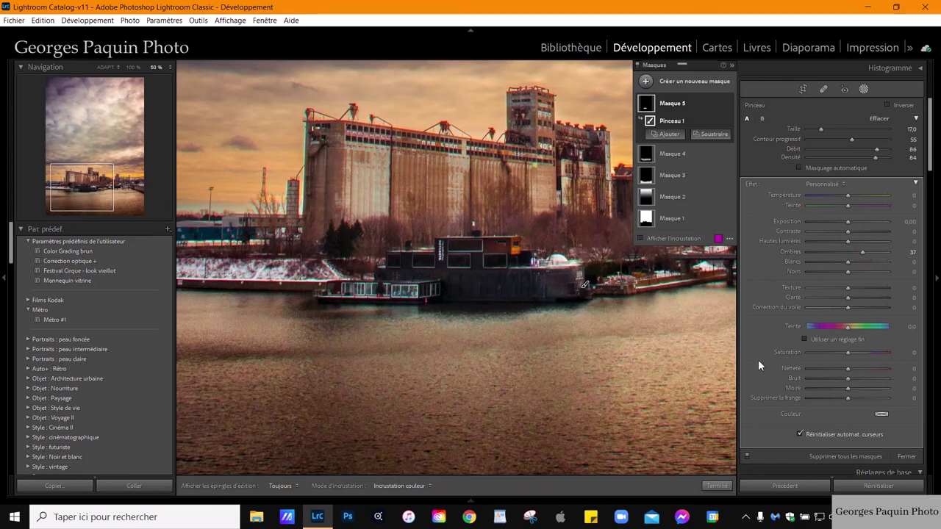
pyautogui.moveTo(846, 276); pyautogui.dragTo(844, 275)
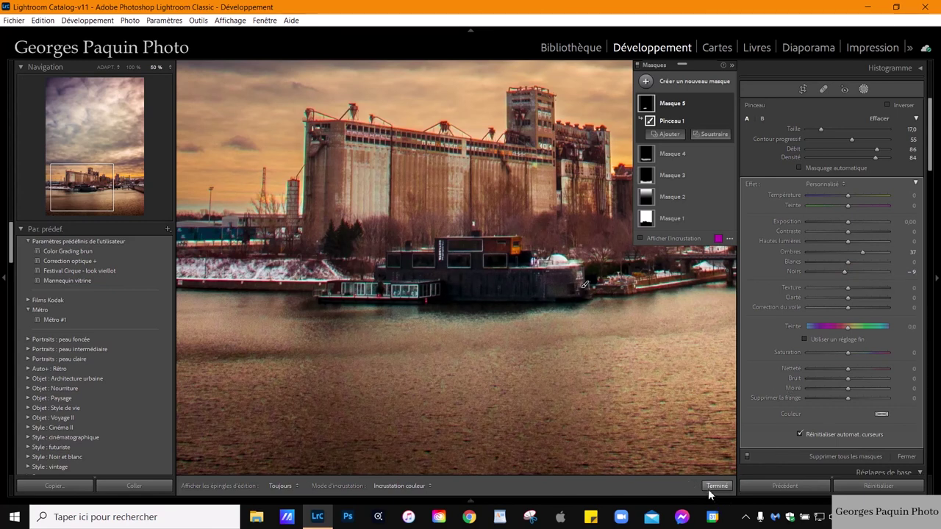
pyautogui.click(714, 486)
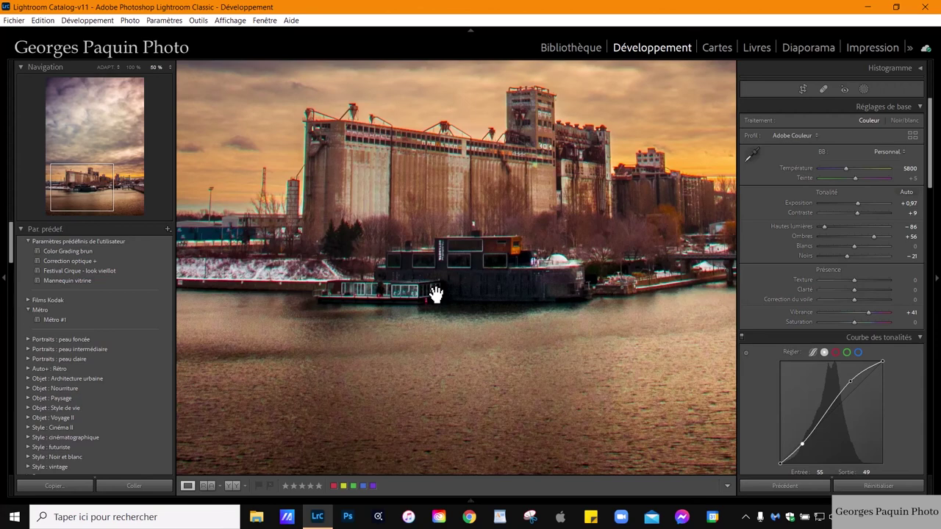
# Zoom back out to fit and view the whole 5 x 7 edited photo
pyautogui.click(431, 266)
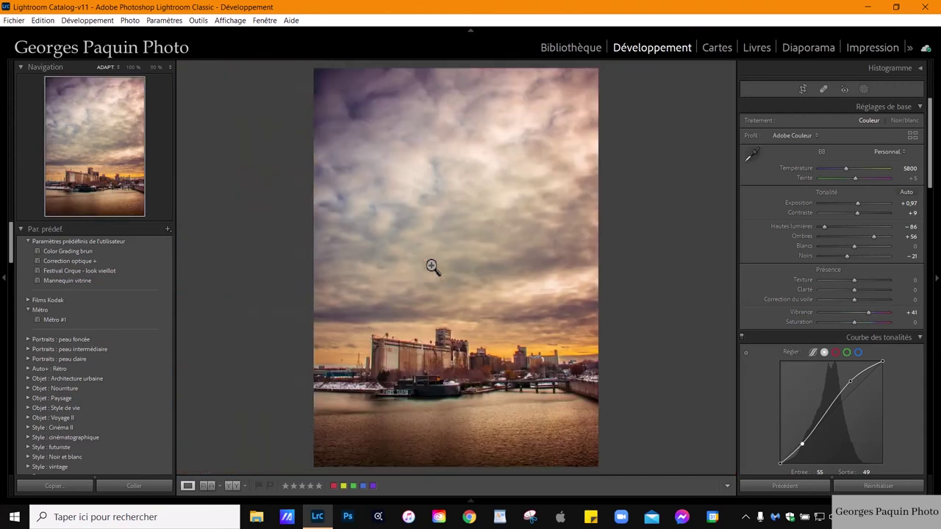